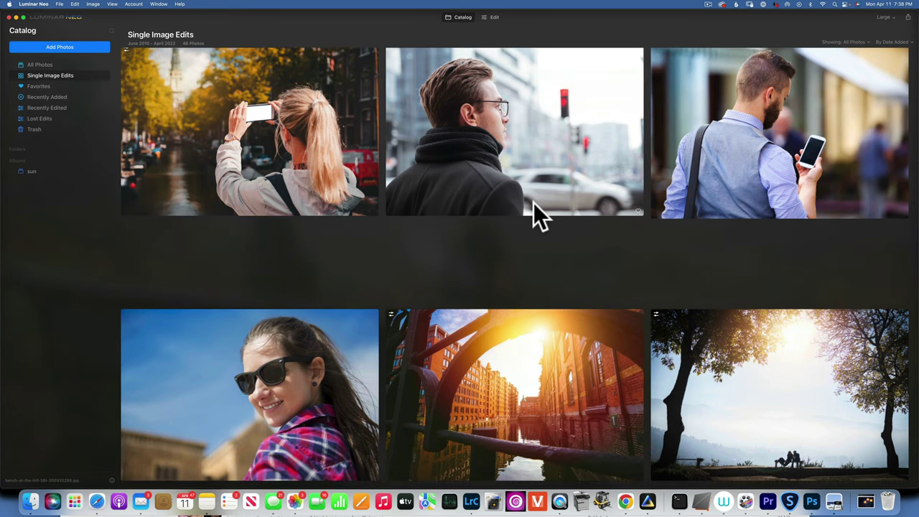
Step: Open the foggy bench-on-the-hill photo from Single Image Edits in the single-image view
{"action": "scroll", "coordinate": [535, 204], "scroll_direction": "up", "scroll_amount": 10}
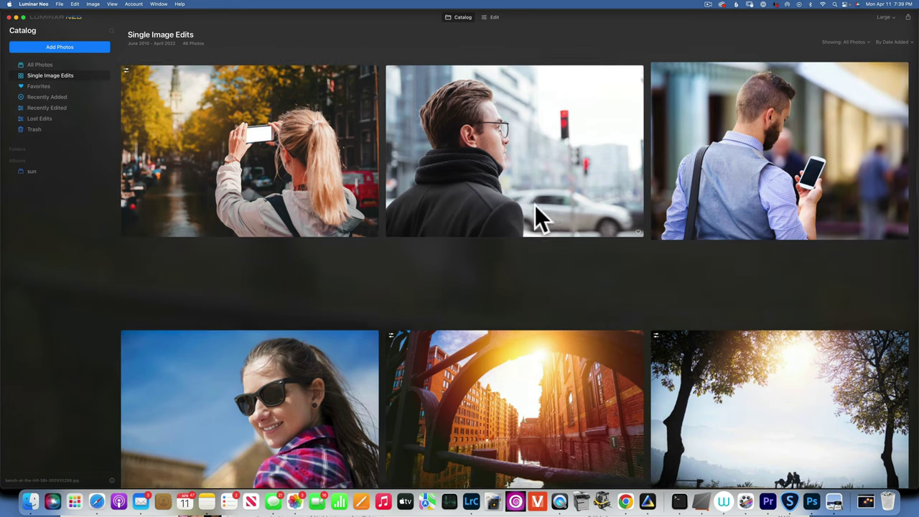
{"action": "scroll", "coordinate": [535, 205], "scroll_direction": "down", "scroll_amount": 5}
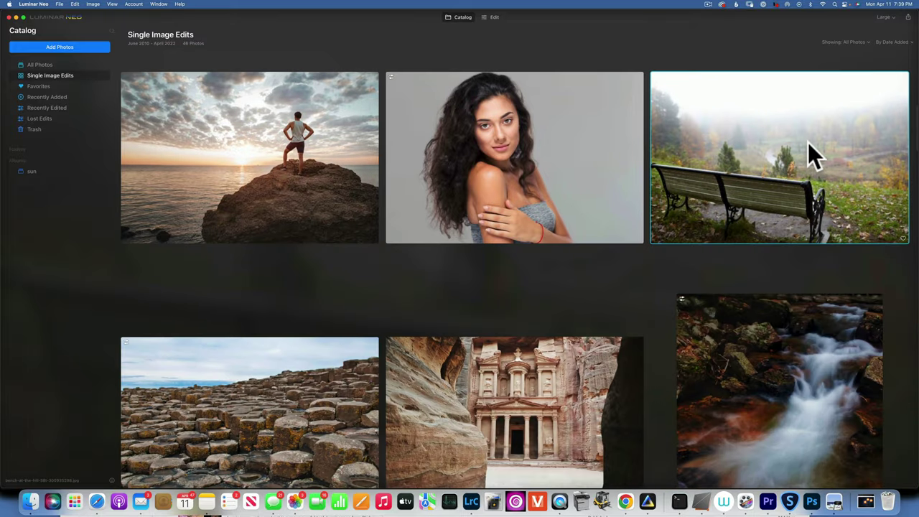
{"action": "double_click", "coordinate": [806, 142]}
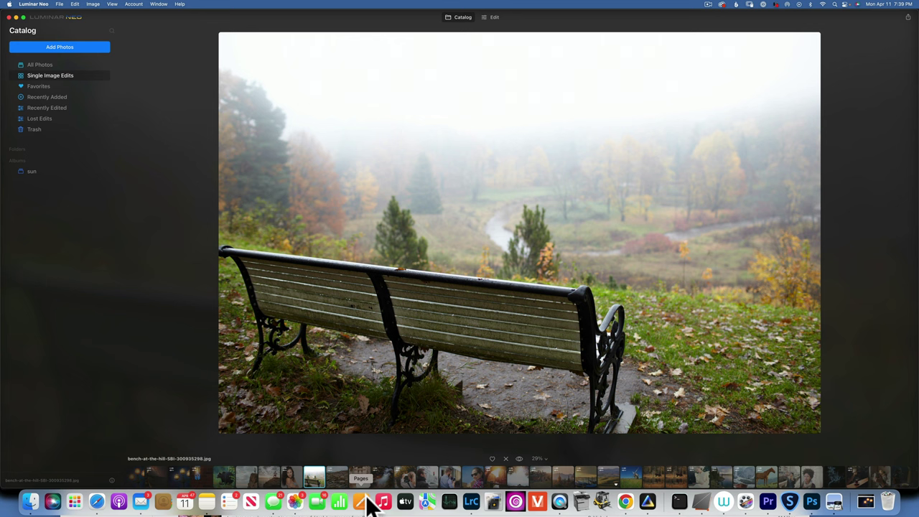
Step: Start a blank Untitled Pages document titled with the photographer's name plus a capitalised 'Photography'
{"action": "left_click", "coordinate": [365, 498]}
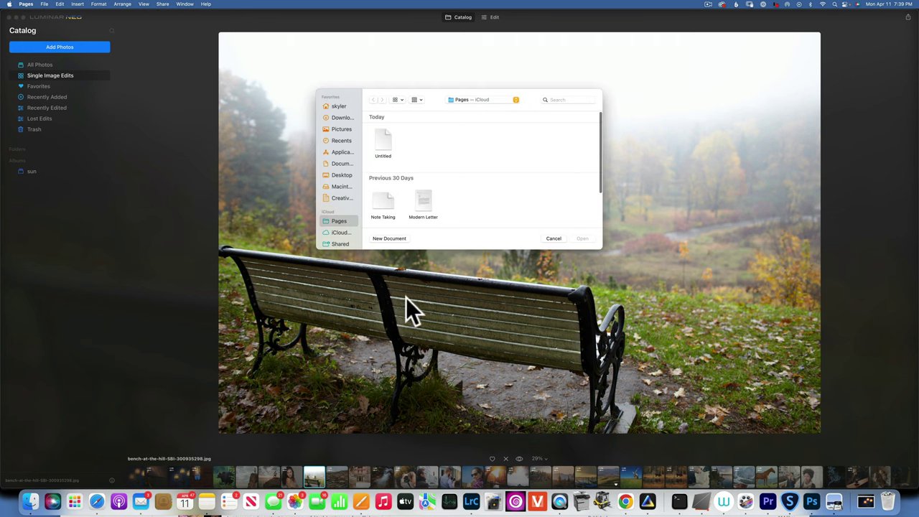
{"action": "double_click", "coordinate": [384, 143]}
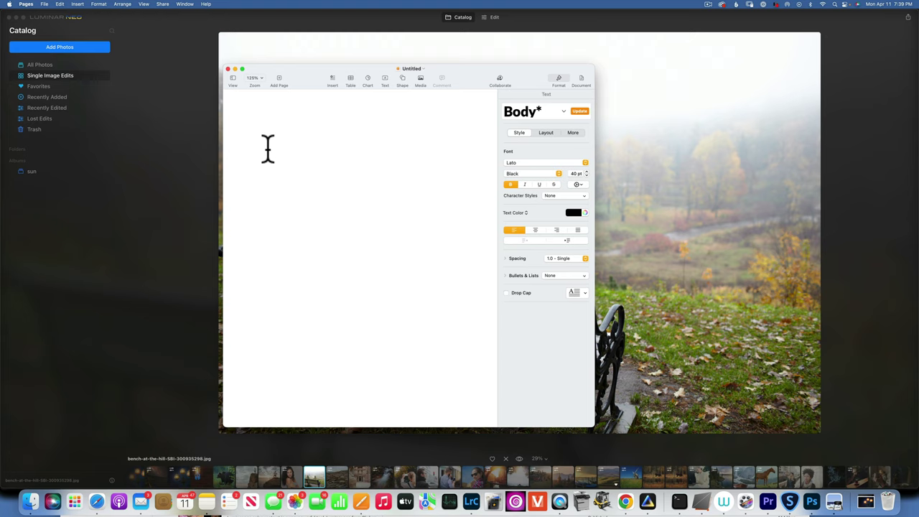
{"action": "key", "text": "shift"}
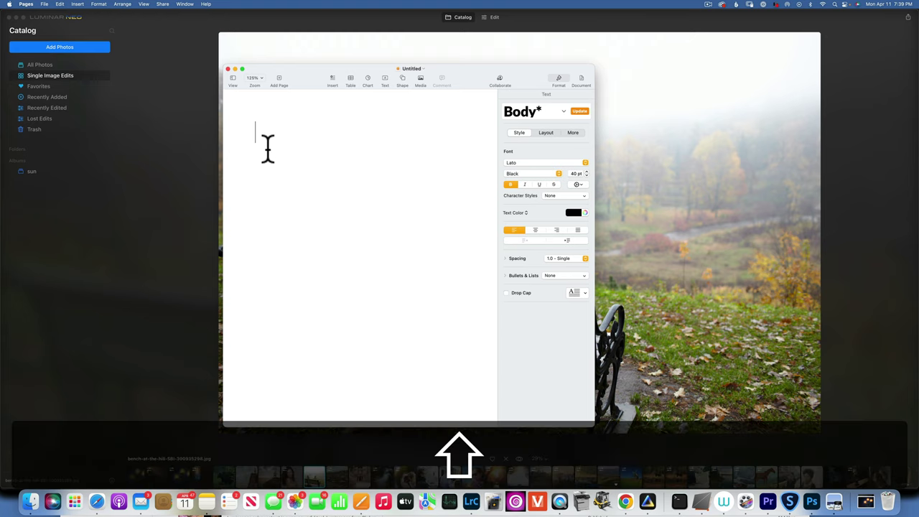
{"action": "type", "text": "Sk"}
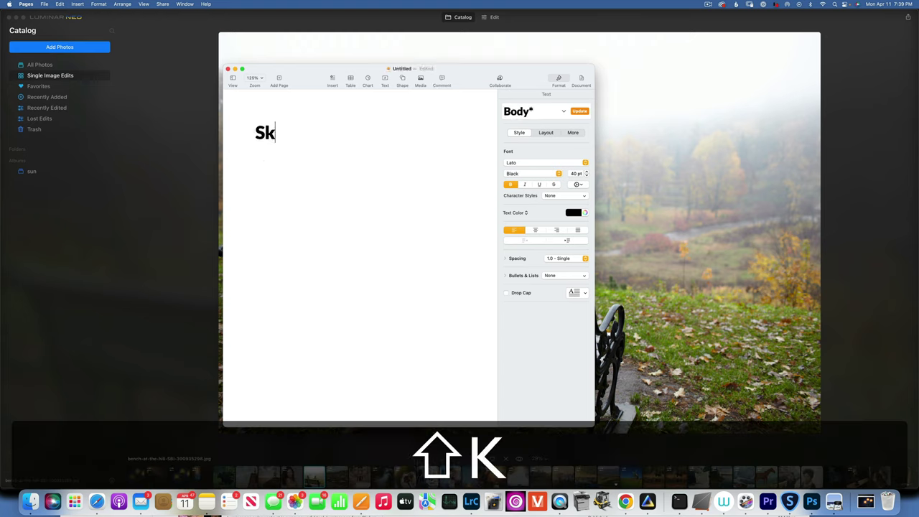
{"action": "type", "text": "yler E"}
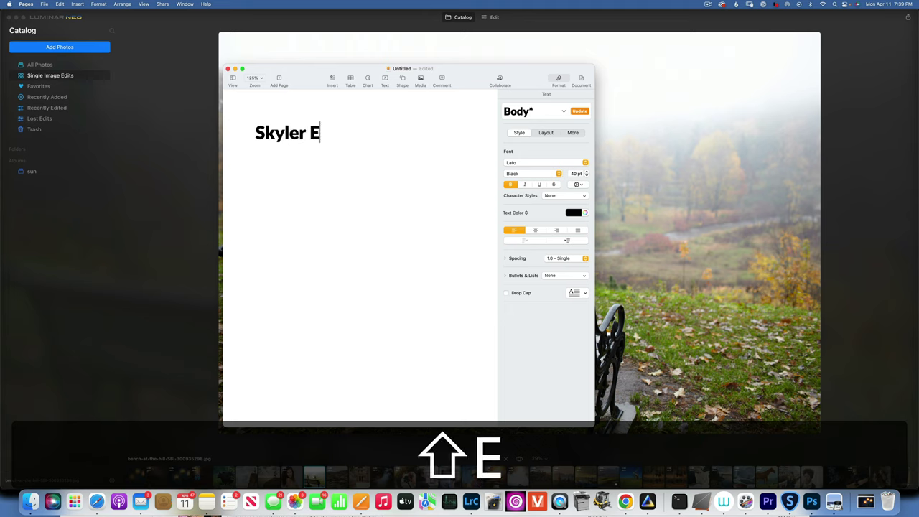
{"action": "type", "text": "wing p"}
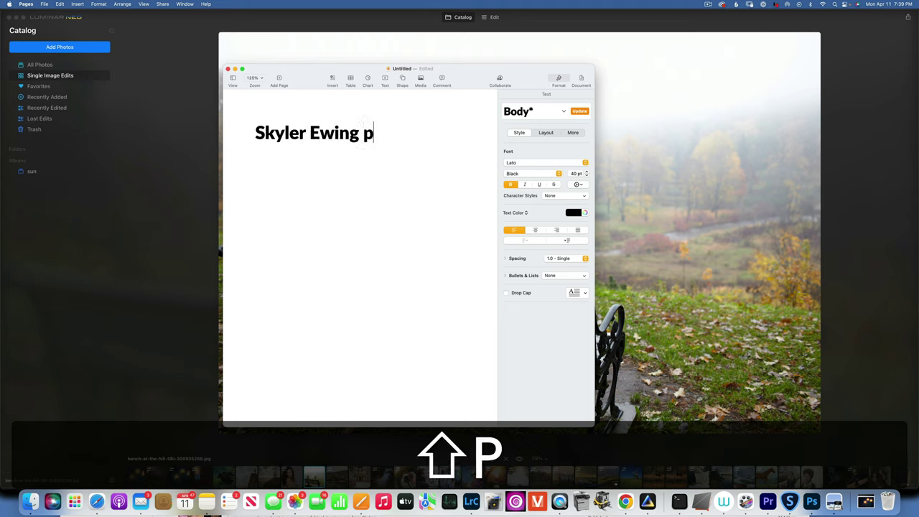
{"action": "type", "text": "hotog"}
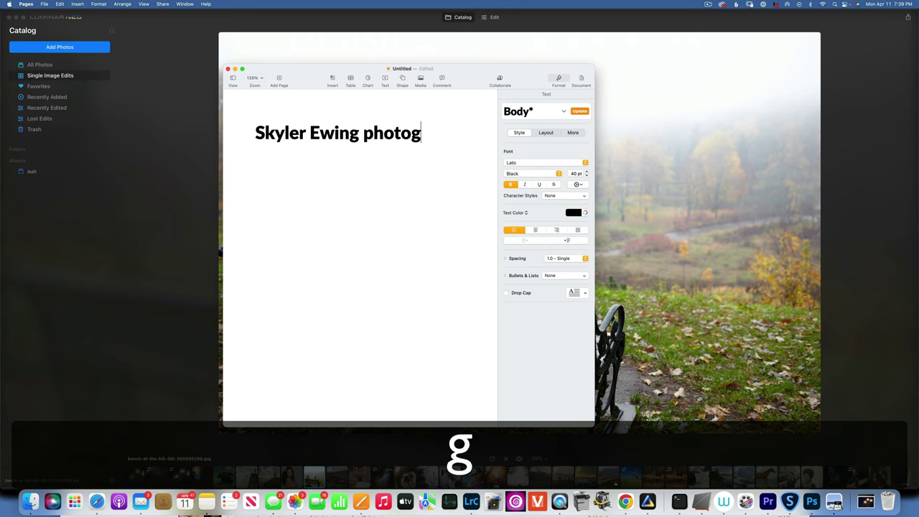
{"action": "type", "text": "raphy"}
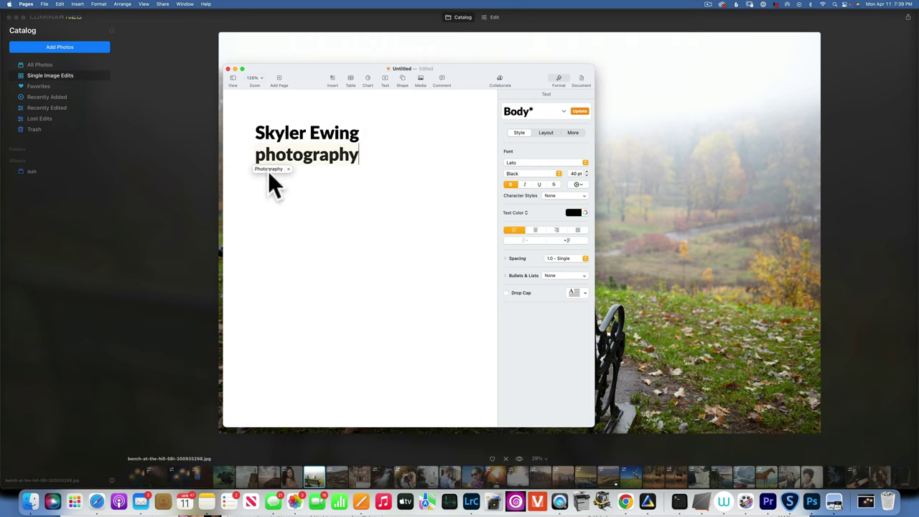
{"action": "left_click", "coordinate": [270, 168]}
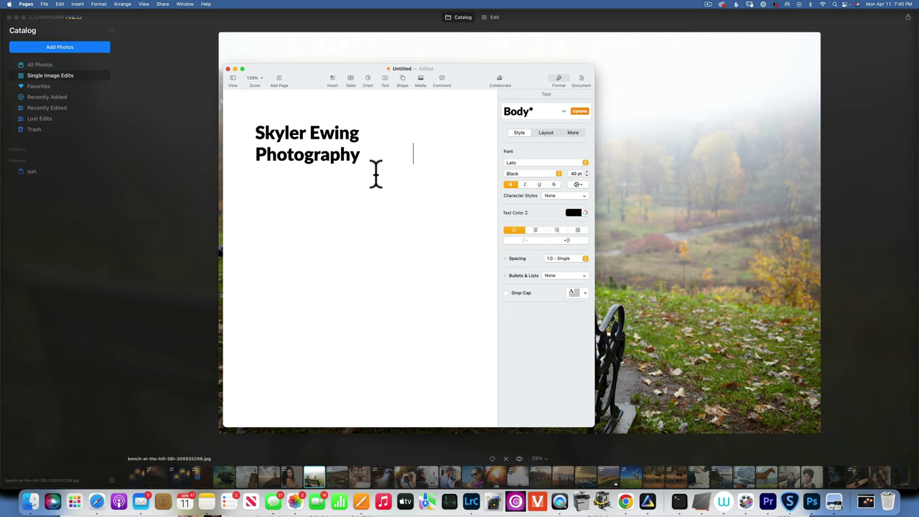
Step: Capture the whole screen with Shift-Command-3 and open the screenshot for markup
{"action": "key", "text": "super"}
{"action": "key", "text": "shift"}
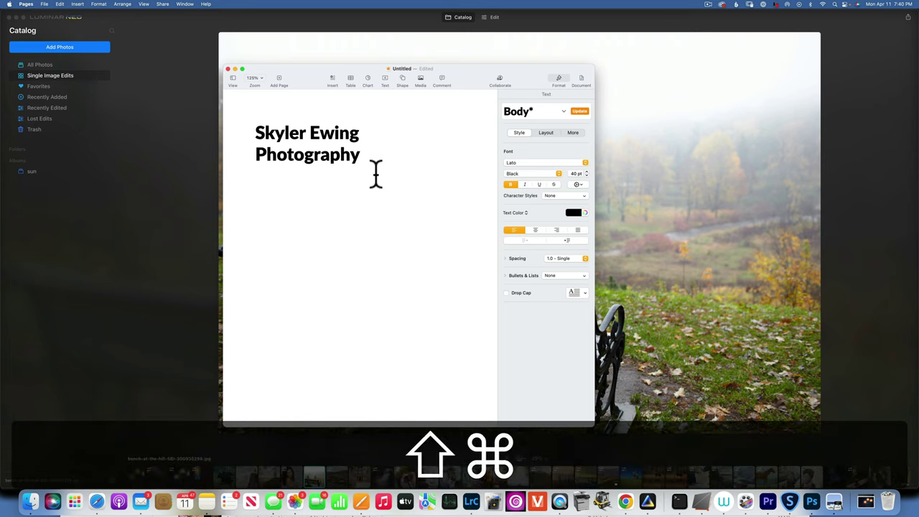
{"action": "key", "text": "shift+super+3"}
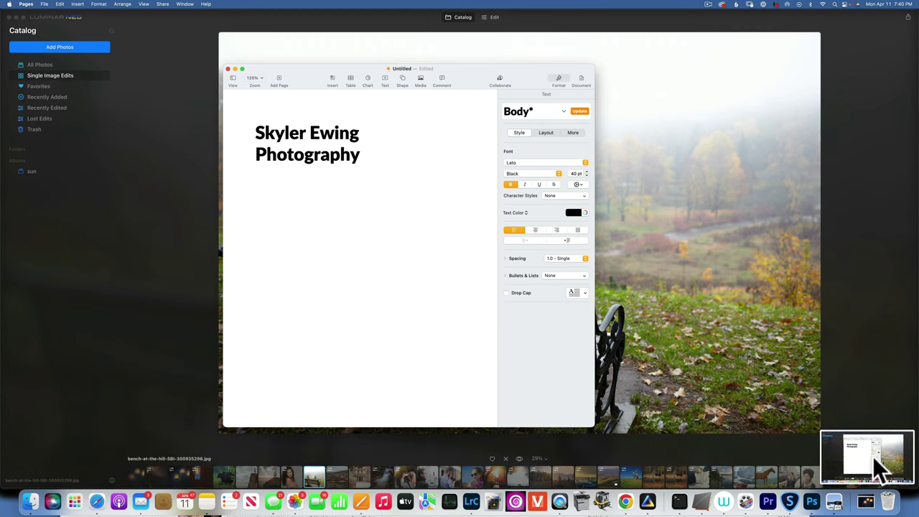
{"action": "left_click", "coordinate": [859, 454]}
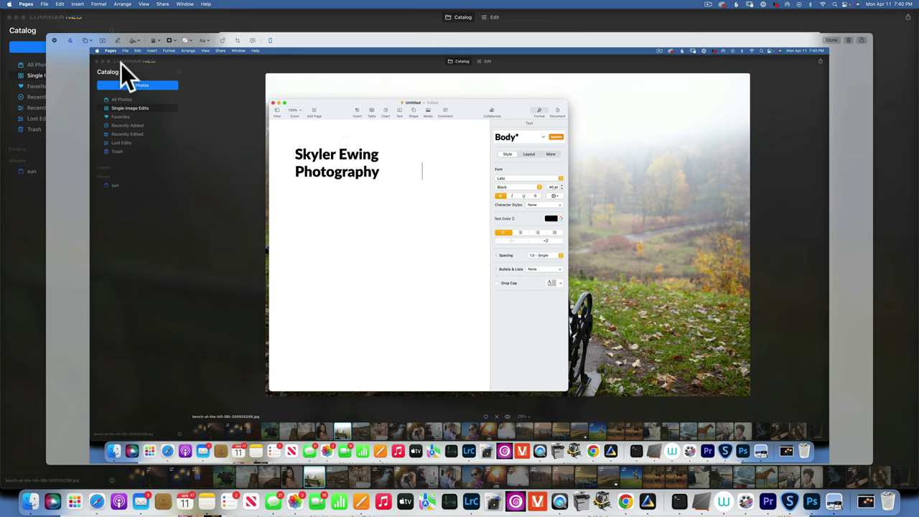
Step: Crop the screenshot tightly around the studio title and add it to Photos
{"action": "left_click", "coordinate": [238, 40]}
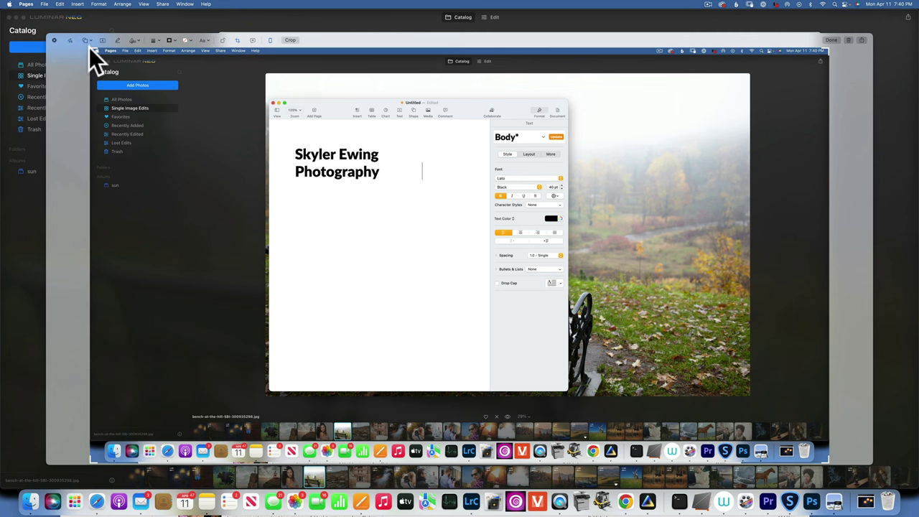
{"action": "left_click_drag", "start_coordinate": [88, 47], "coordinate": [287, 132]}
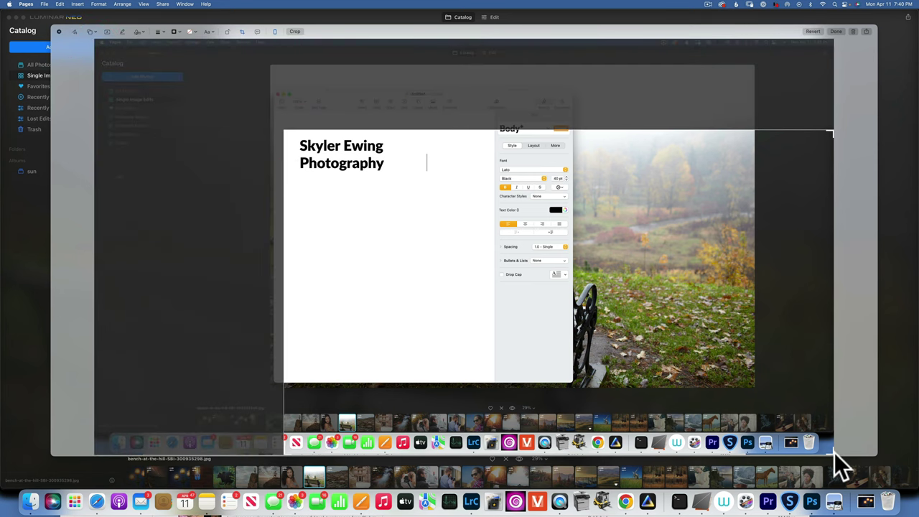
{"action": "left_click_drag", "start_coordinate": [832, 452], "coordinate": [412, 183]}
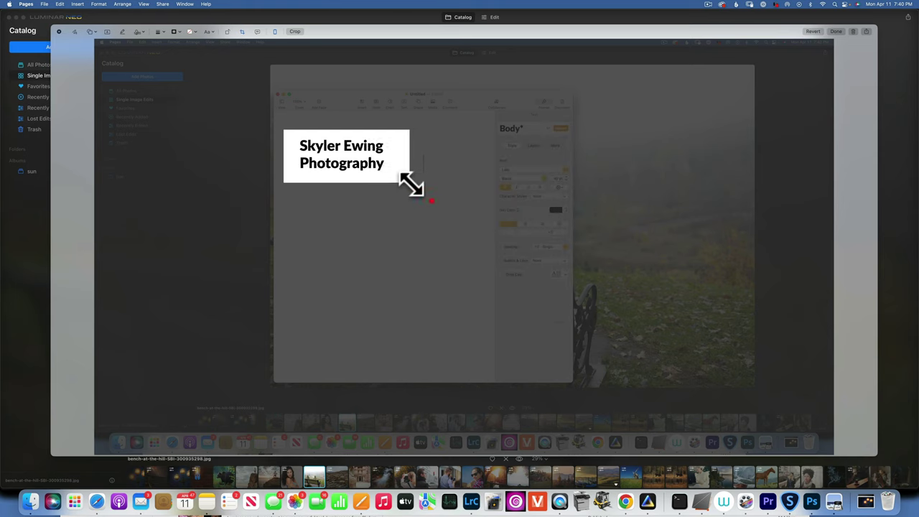
{"action": "left_click", "coordinate": [297, 34]}
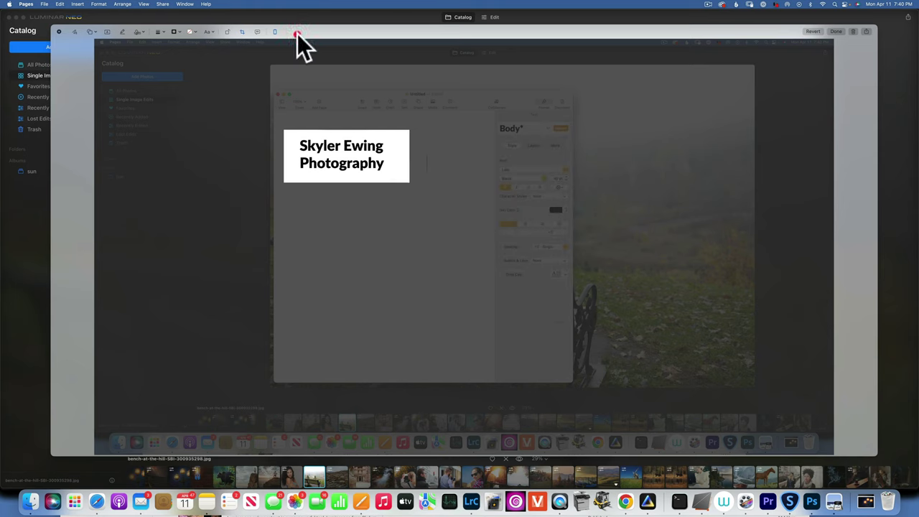
{"action": "left_click", "coordinate": [865, 30]}
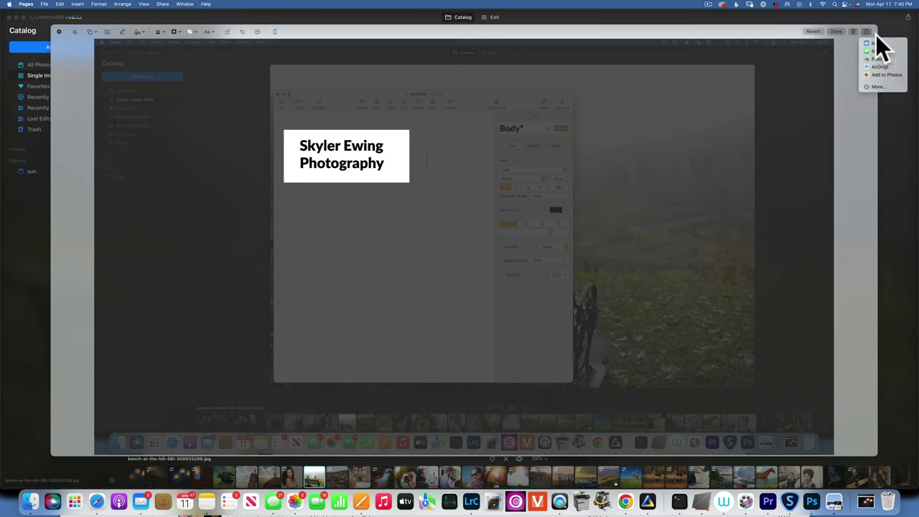
{"action": "left_click", "coordinate": [892, 76]}
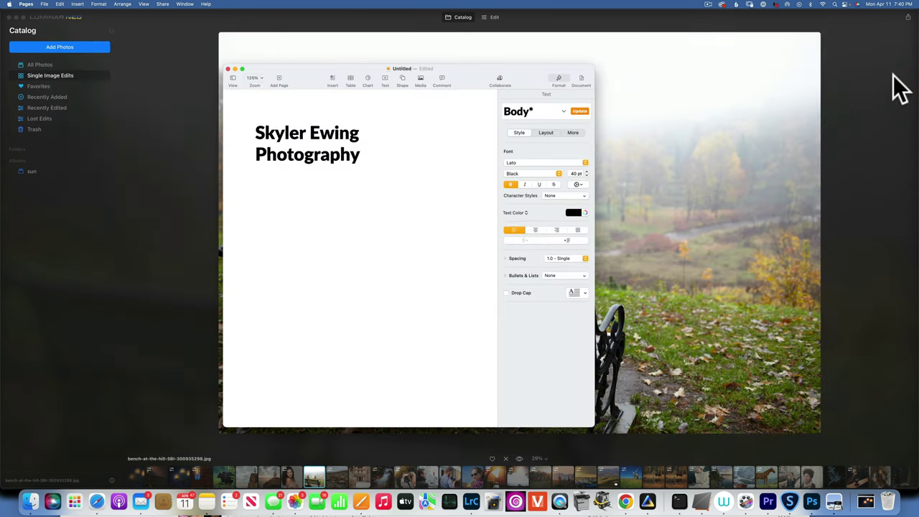
Step: Open the newest title-image import full size in Photos
{"action": "left_click", "coordinate": [657, 109]}
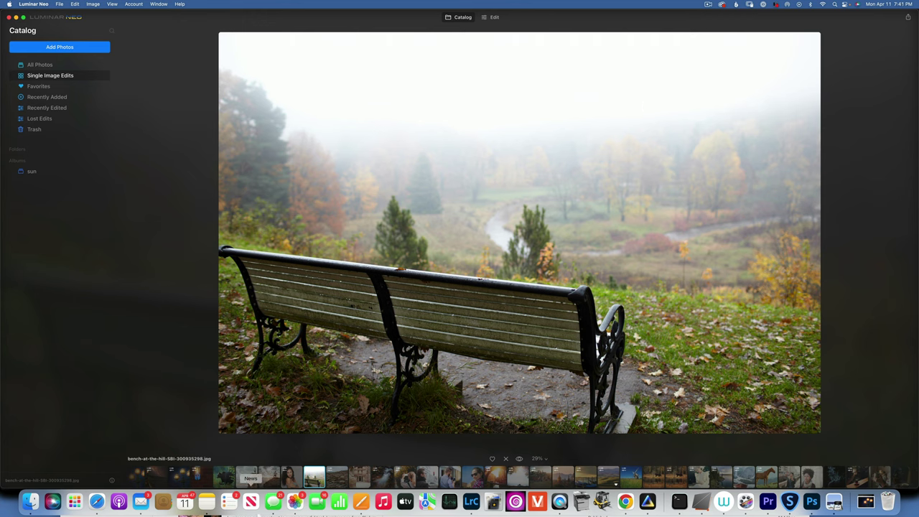
{"action": "left_click", "coordinate": [297, 500]}
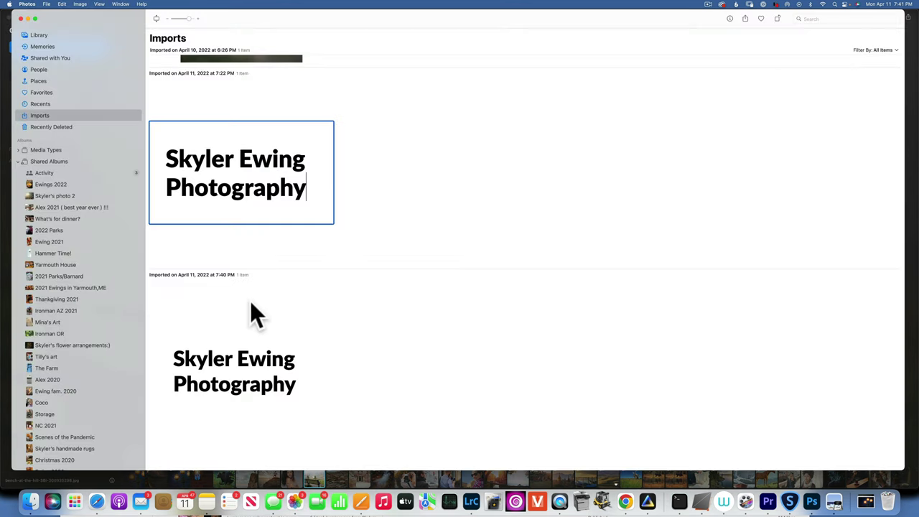
{"action": "double_click", "coordinate": [256, 356]}
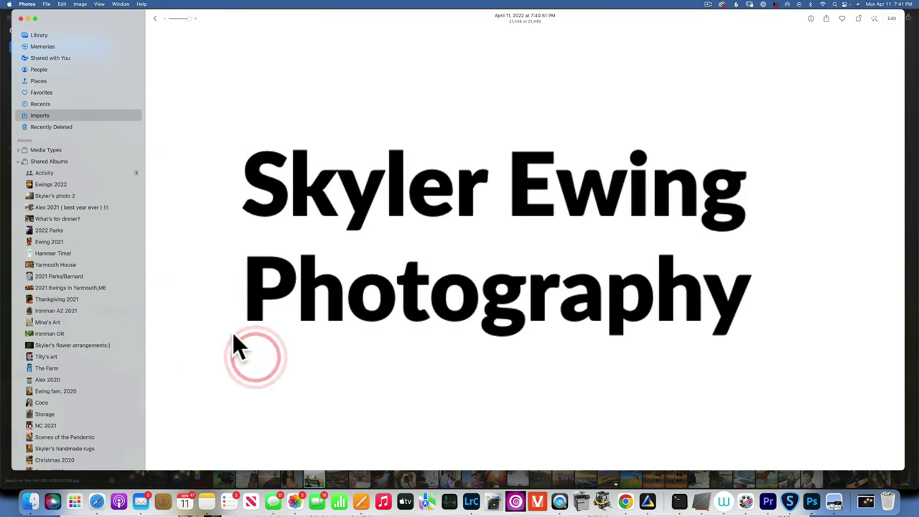
Step: Export the unmodified original of the title image to Downloads and return to Luminar Neo
{"action": "left_click", "coordinate": [47, 4]}
{"action": "mouse_move", "coordinate": [72, 58]}
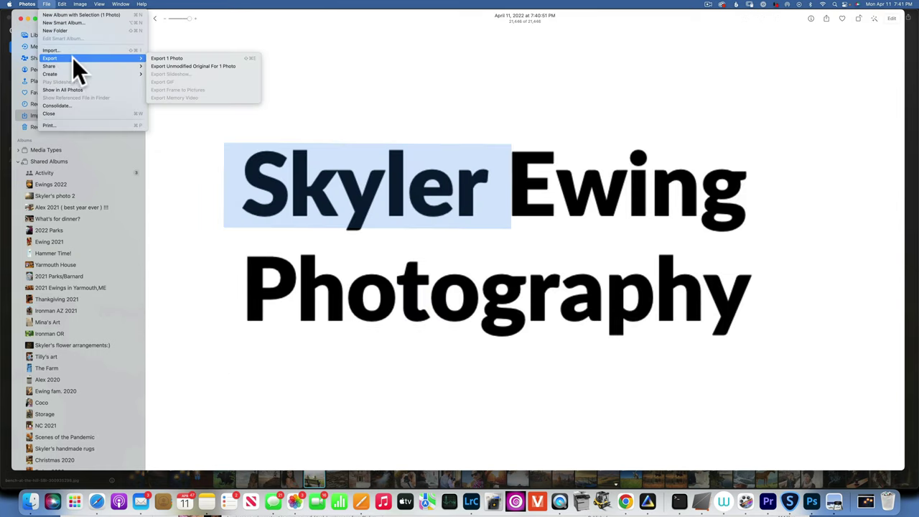
{"action": "left_click", "coordinate": [195, 66]}
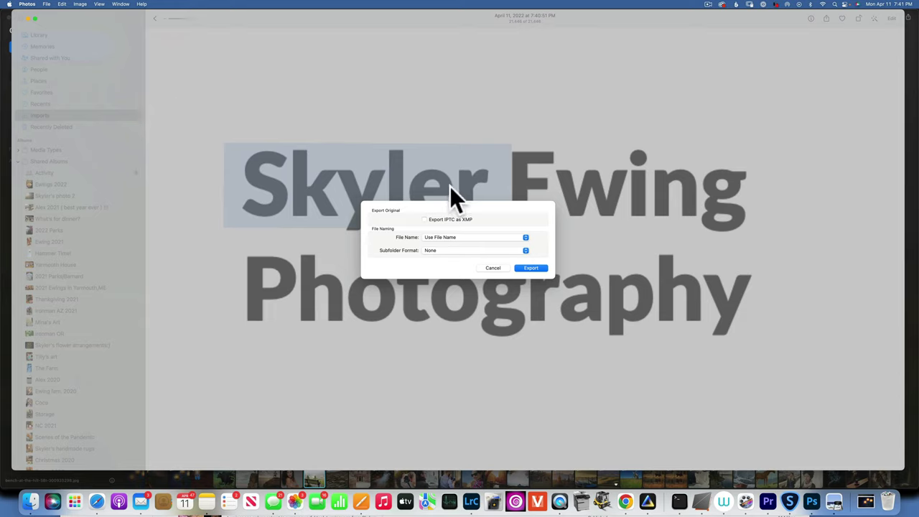
{"action": "left_click", "coordinate": [536, 268]}
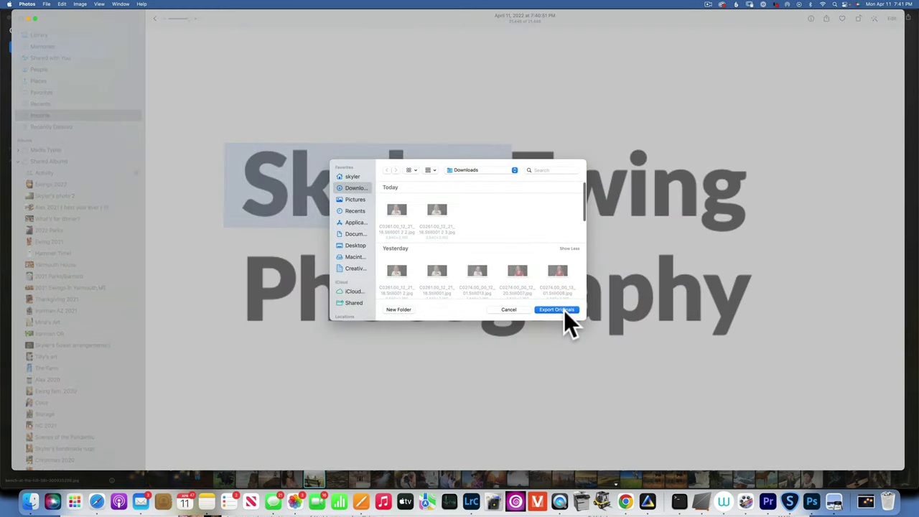
{"action": "left_click", "coordinate": [560, 310]}
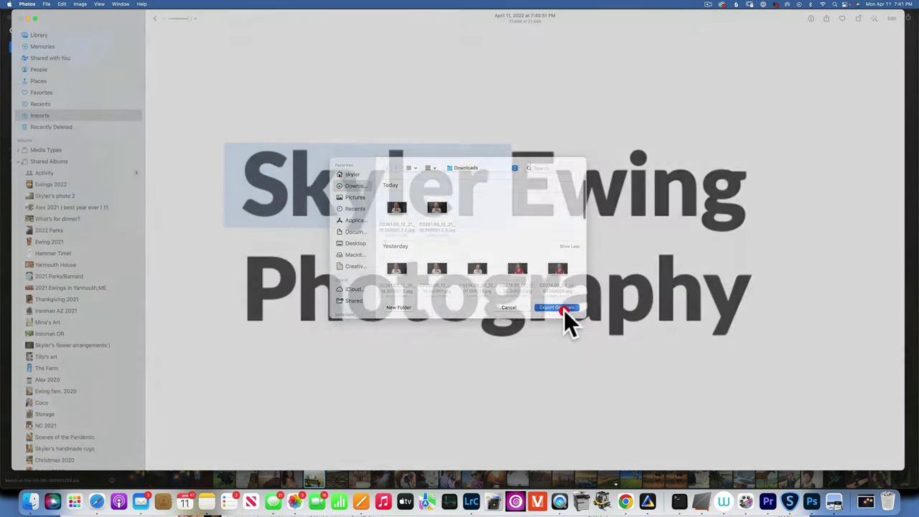
{"action": "left_click", "coordinate": [650, 503]}
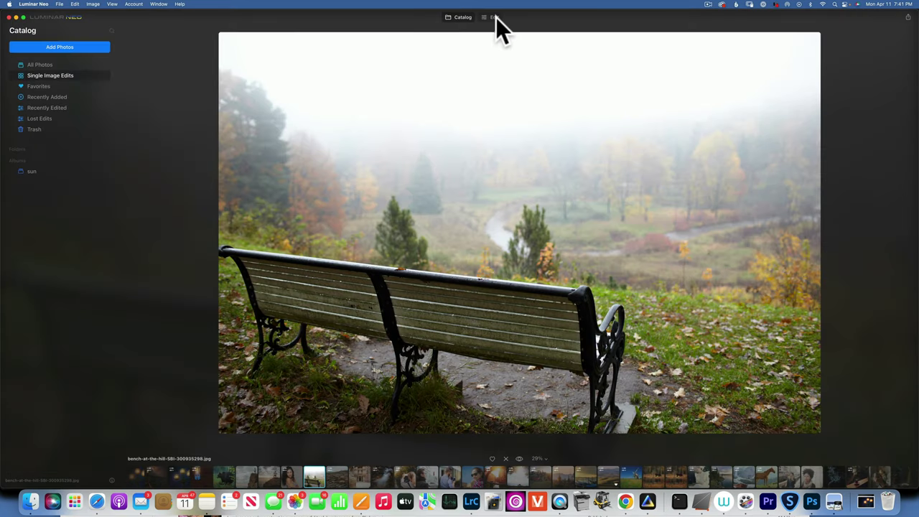
Step: Load the title screenshot from the Downloads folder into the My Images layer collection
{"action": "left_click", "coordinate": [494, 18]}
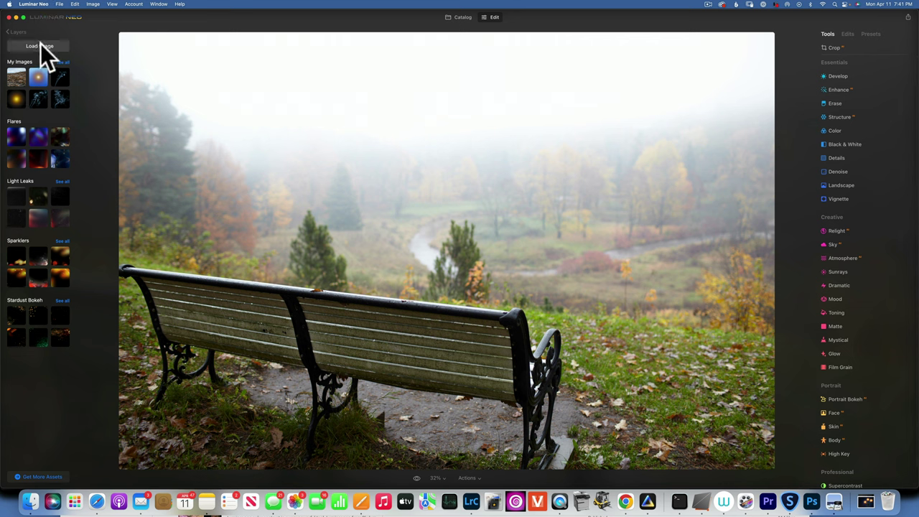
{"action": "left_click", "coordinate": [40, 44]}
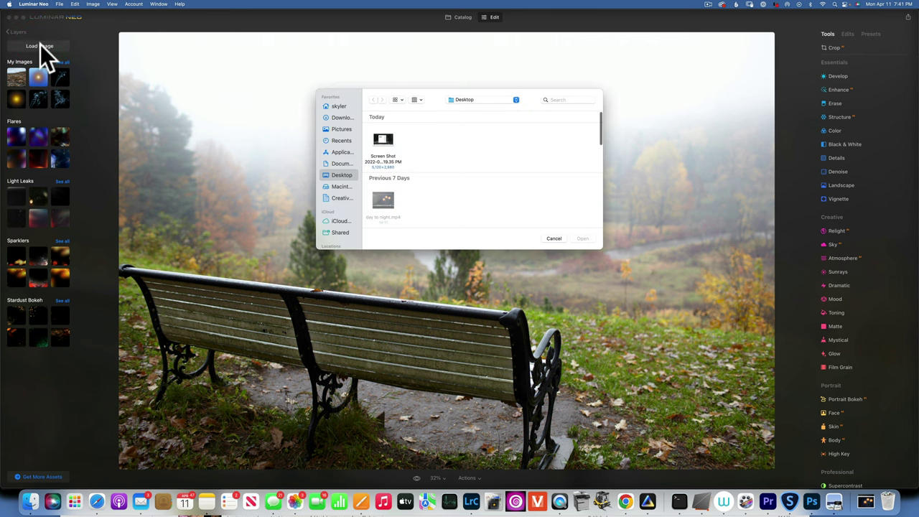
{"action": "scroll", "coordinate": [405, 151], "scroll_direction": "down", "scroll_amount": 10}
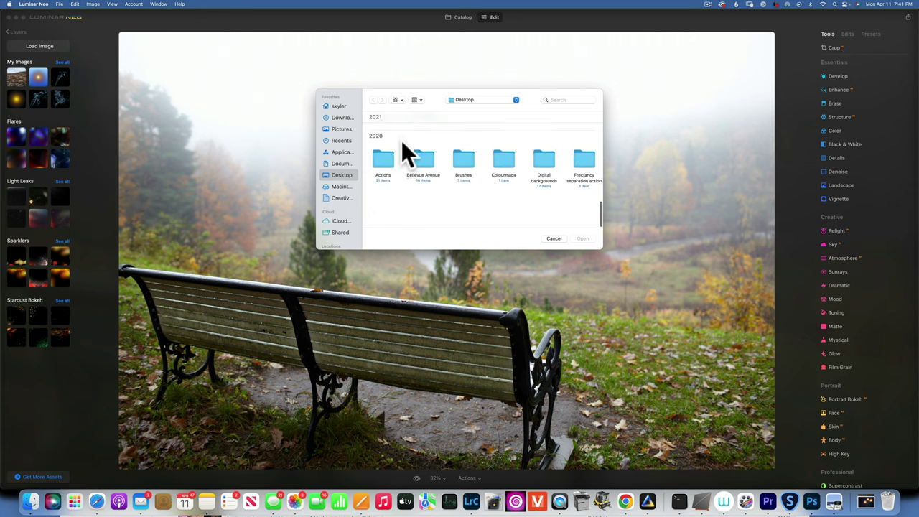
{"action": "scroll", "coordinate": [402, 144], "scroll_direction": "up", "scroll_amount": 10}
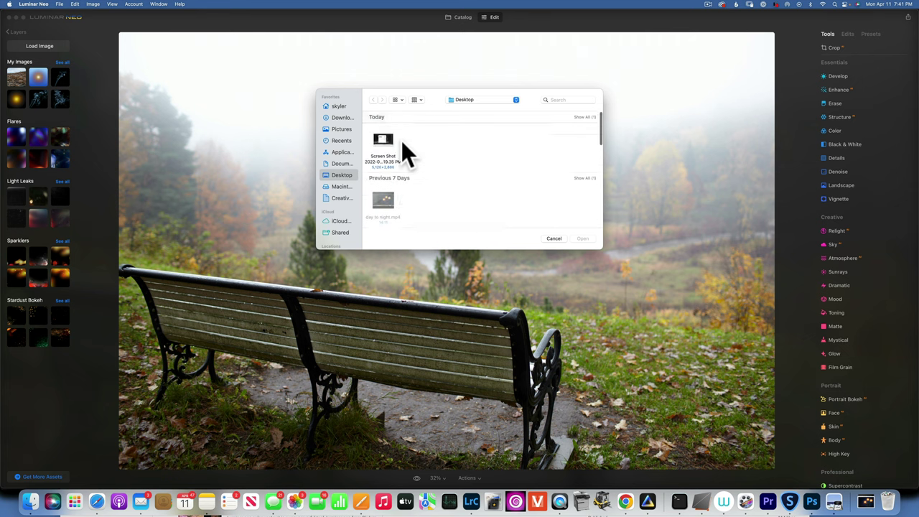
{"action": "scroll", "coordinate": [401, 139], "scroll_direction": "down", "scroll_amount": 5}
{"action": "scroll", "coordinate": [401, 140], "scroll_direction": "up", "scroll_amount": 5}
{"action": "scroll", "coordinate": [401, 140], "scroll_direction": "down", "scroll_amount": 1}
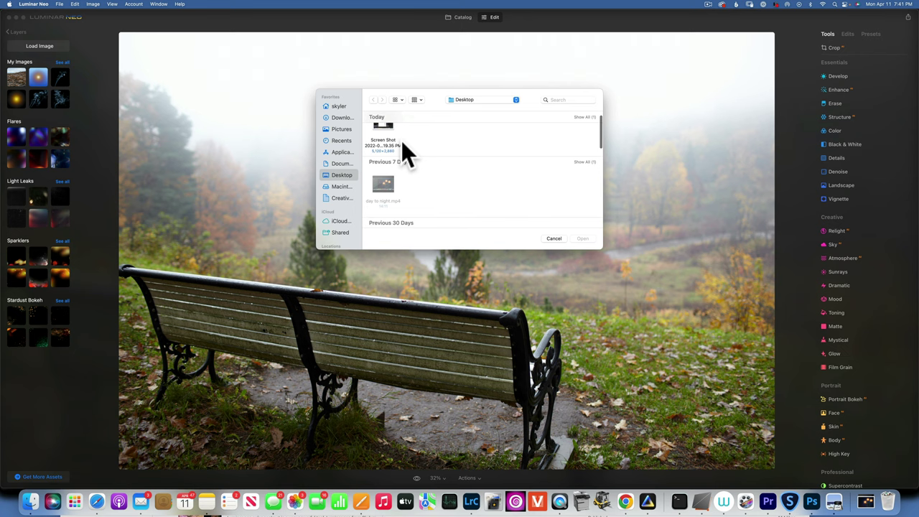
{"action": "scroll", "coordinate": [402, 142], "scroll_direction": "down", "scroll_amount": 10}
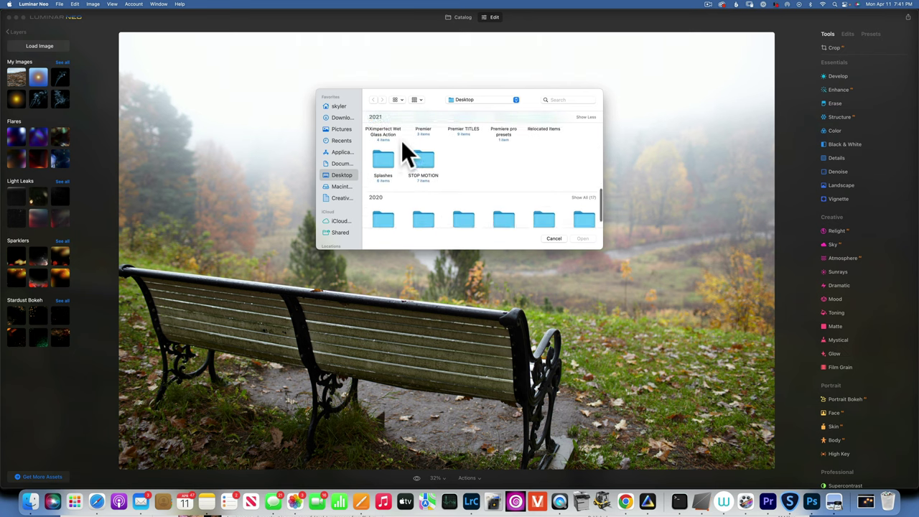
{"action": "scroll", "coordinate": [402, 140], "scroll_direction": "down", "scroll_amount": 2}
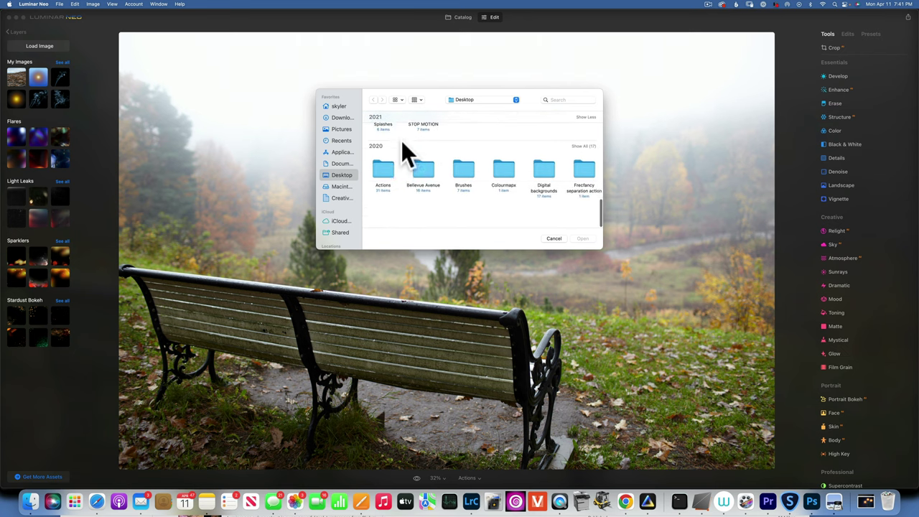
{"action": "left_click", "coordinate": [337, 118]}
{"action": "double_click", "coordinate": [463, 137]}
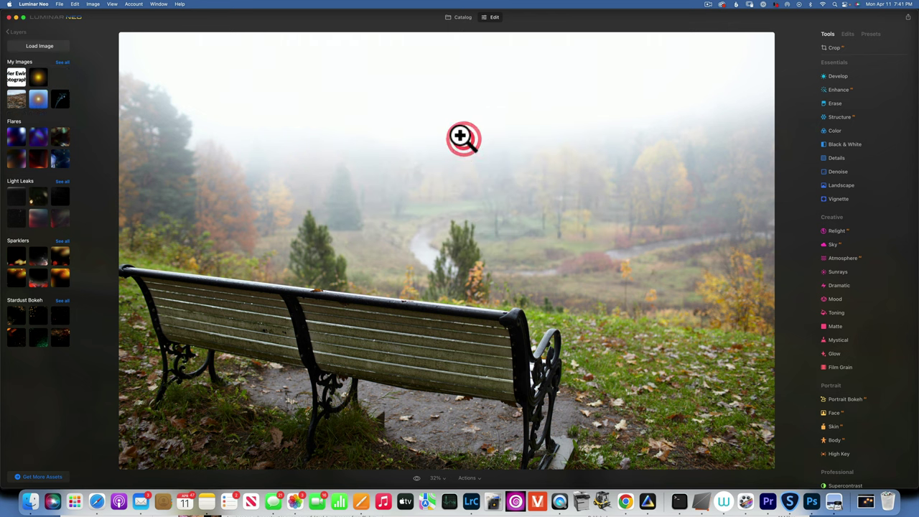
Step: Add the title image as a layer, shrink it to the top centre at 100% opacity
{"action": "left_click", "coordinate": [15, 79]}
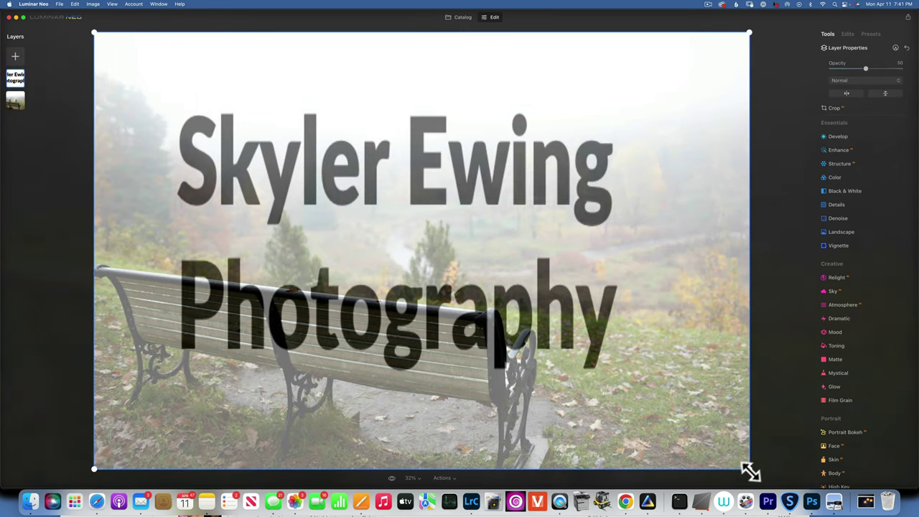
{"action": "left_click_drag", "start_coordinate": [751, 470], "coordinate": [497, 172]}
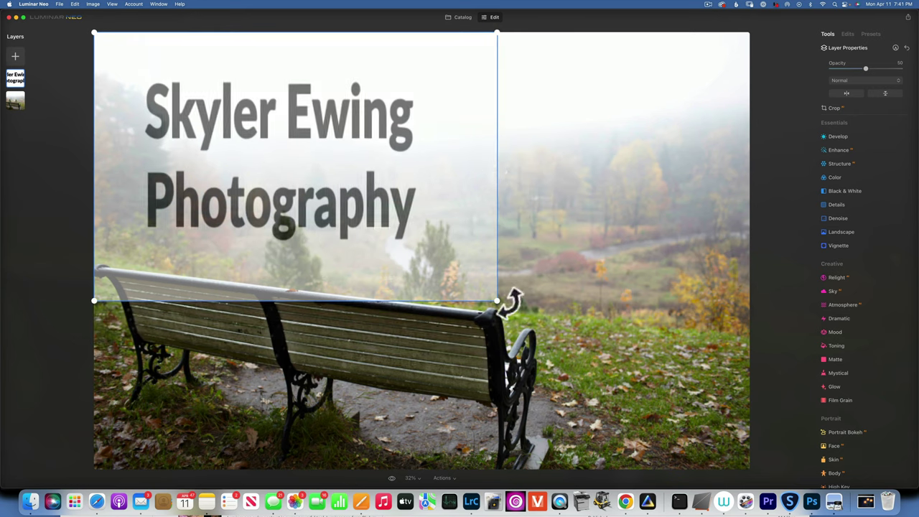
{"action": "left_click_drag", "start_coordinate": [493, 300], "coordinate": [406, 194]}
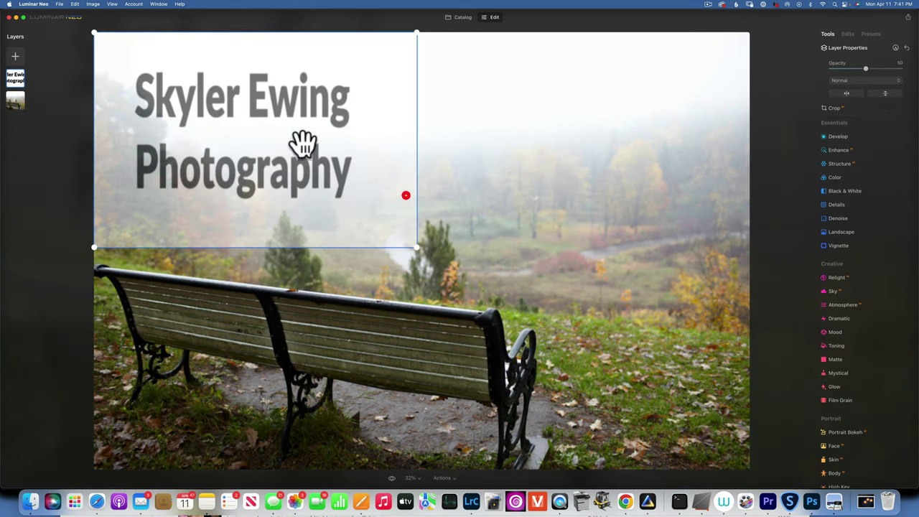
{"action": "left_click_drag", "start_coordinate": [293, 170], "coordinate": [470, 161]}
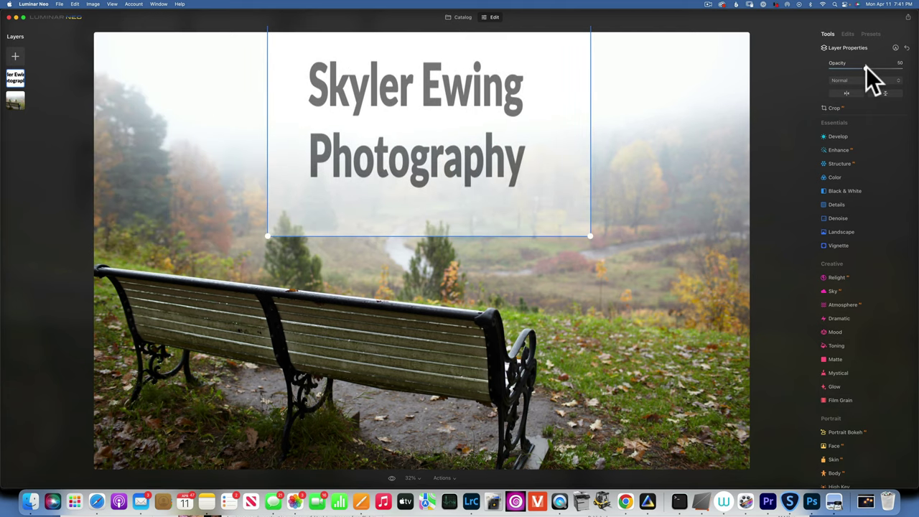
{"action": "left_click_drag", "start_coordinate": [865, 64], "coordinate": [909, 71]}
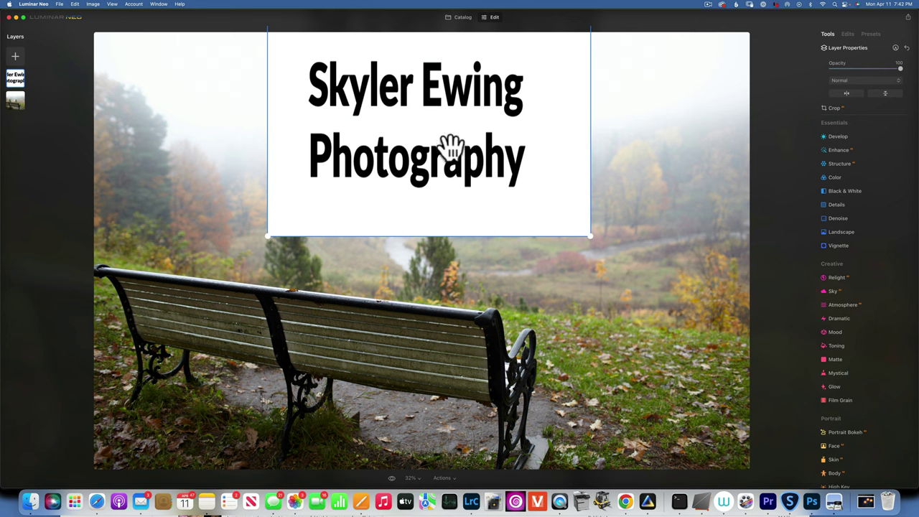
Step: Try Darken and Multiply, settle on Color Burn, and nudge the title into the sky
{"action": "left_click", "coordinate": [855, 79]}
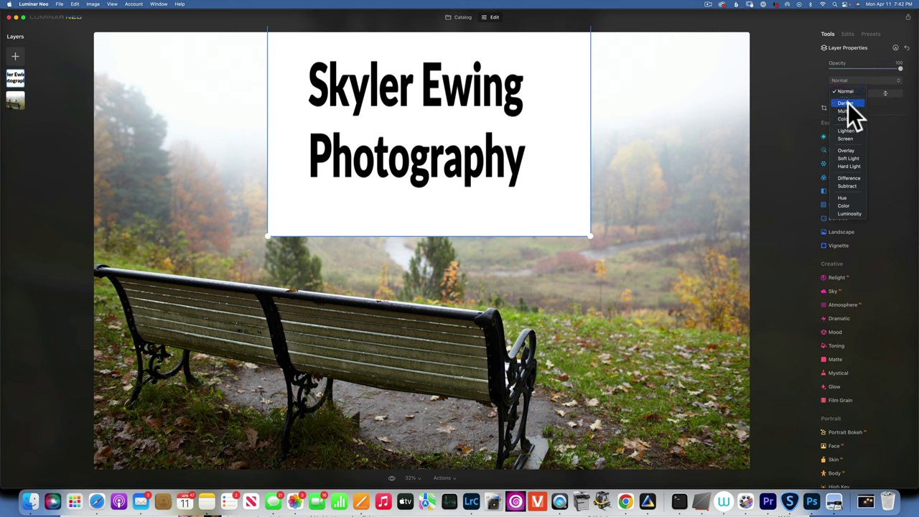
{"action": "left_click", "coordinate": [847, 103]}
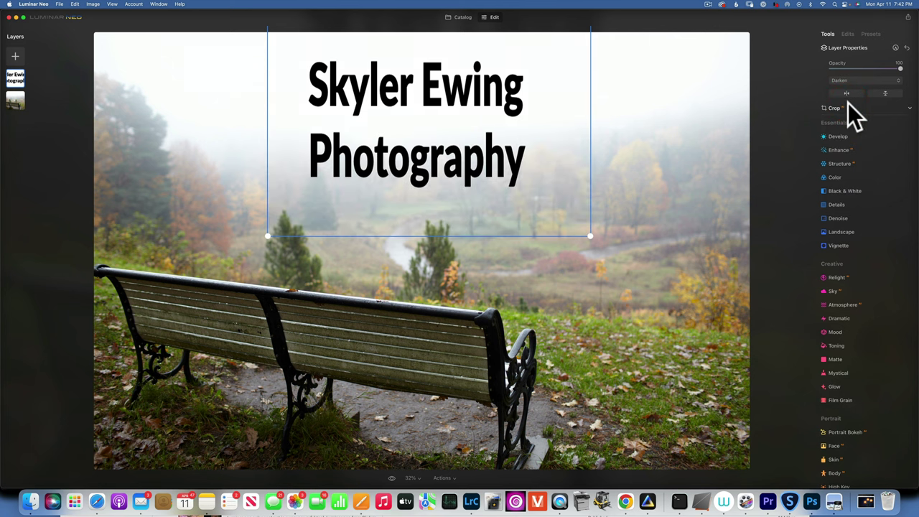
{"action": "left_click_drag", "start_coordinate": [494, 150], "coordinate": [467, 183]}
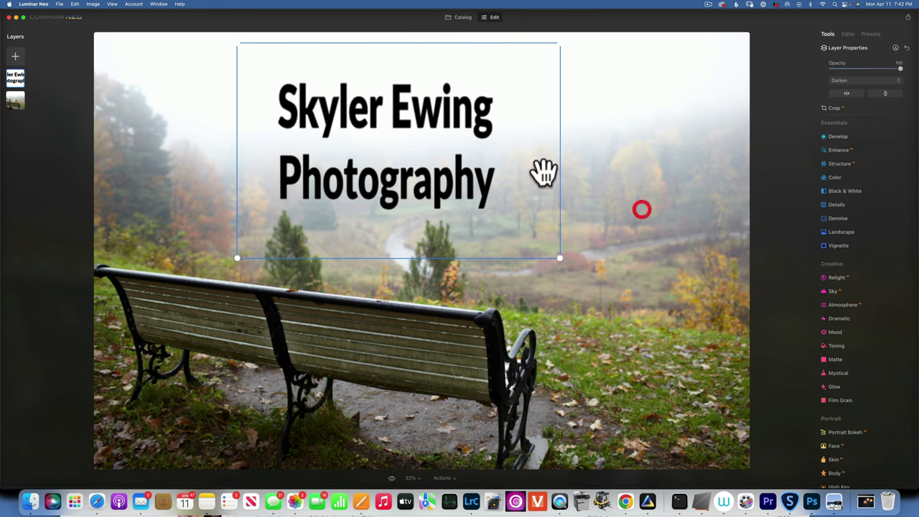
{"action": "left_click", "coordinate": [867, 80]}
{"action": "left_click", "coordinate": [854, 112]}
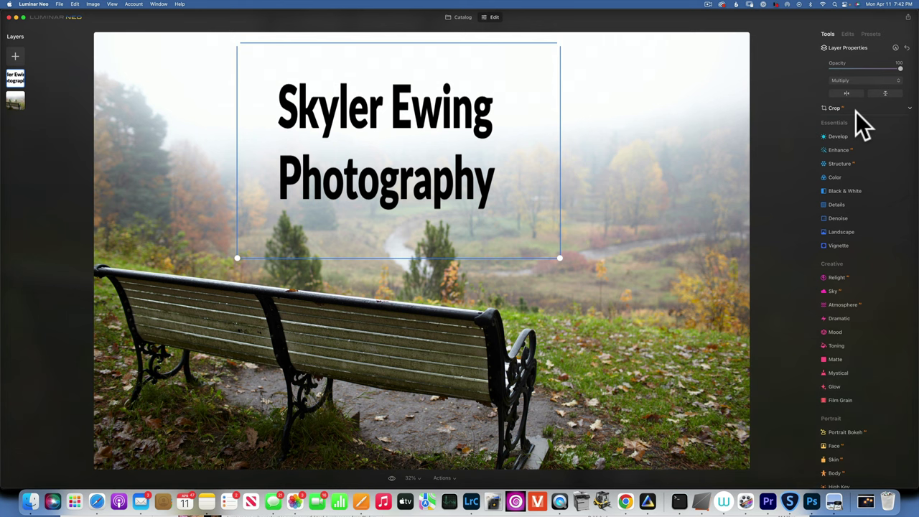
{"action": "left_click", "coordinate": [853, 81]}
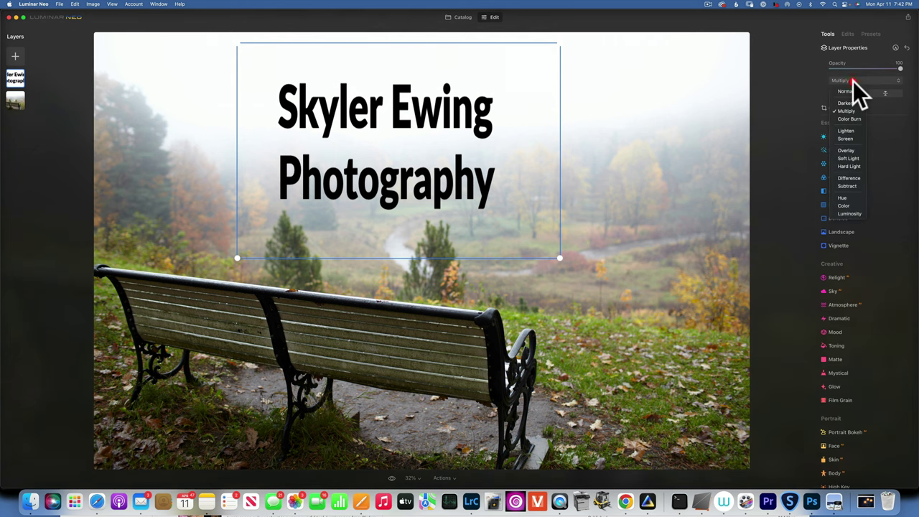
{"action": "left_click", "coordinate": [856, 118]}
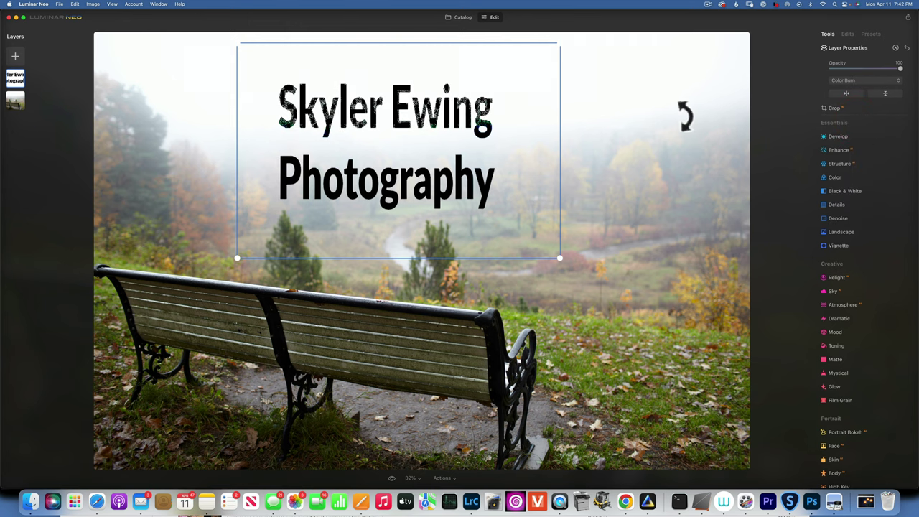
{"action": "left_click_drag", "start_coordinate": [449, 106], "coordinate": [409, 122]}
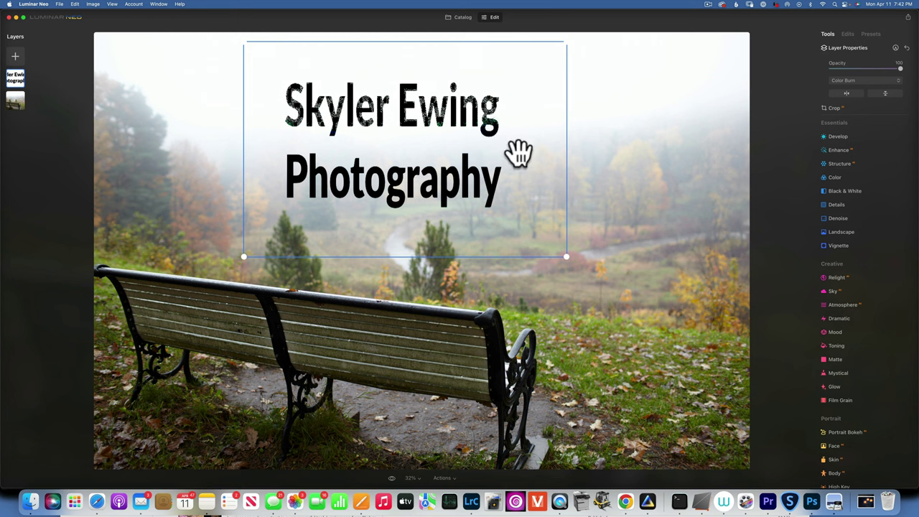
{"action": "left_click", "coordinate": [856, 48]}
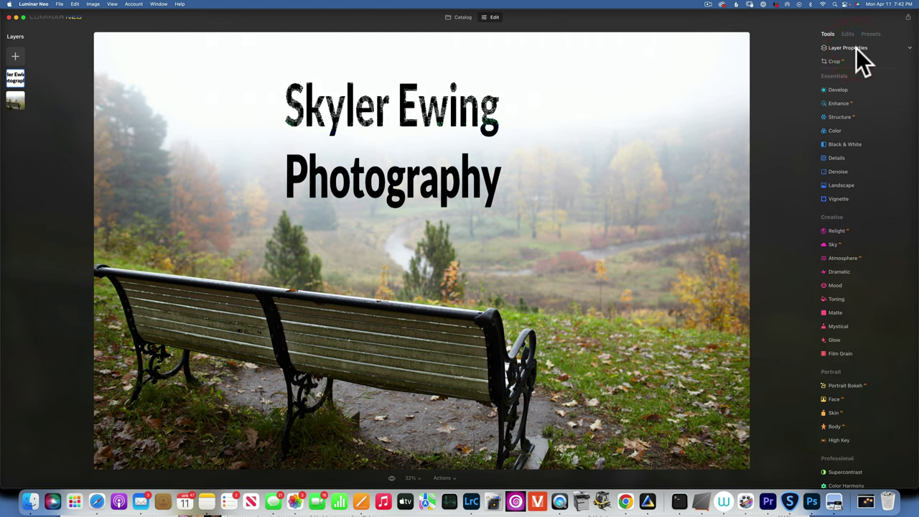
Step: Open the dark two-cups coffee photo from the catalog, then bring Photoshop forward
{"action": "left_click", "coordinate": [465, 16]}
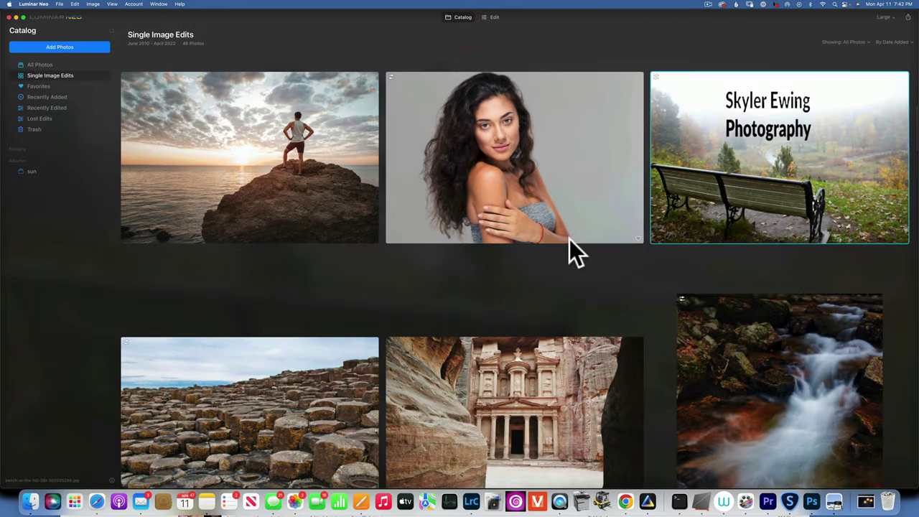
{"action": "scroll", "coordinate": [569, 238], "scroll_direction": "down", "scroll_amount": 10}
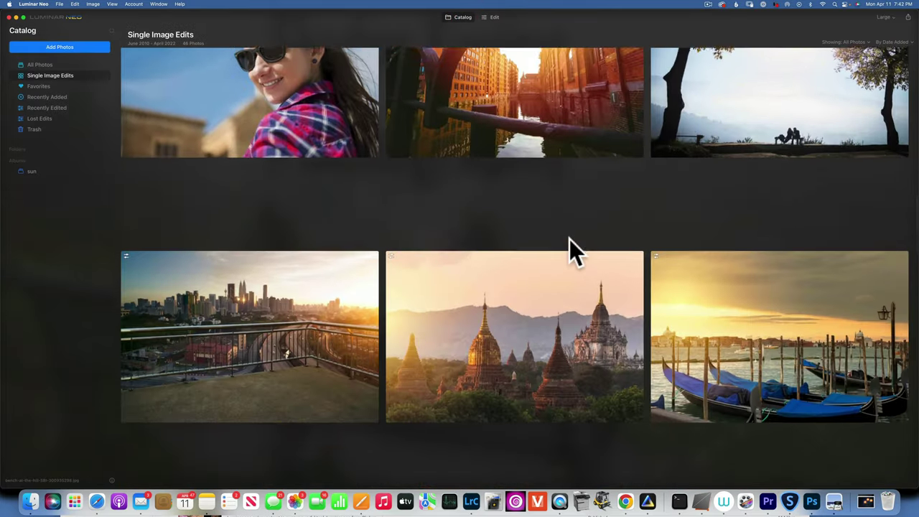
{"action": "scroll", "coordinate": [569, 239], "scroll_direction": "down", "scroll_amount": 10}
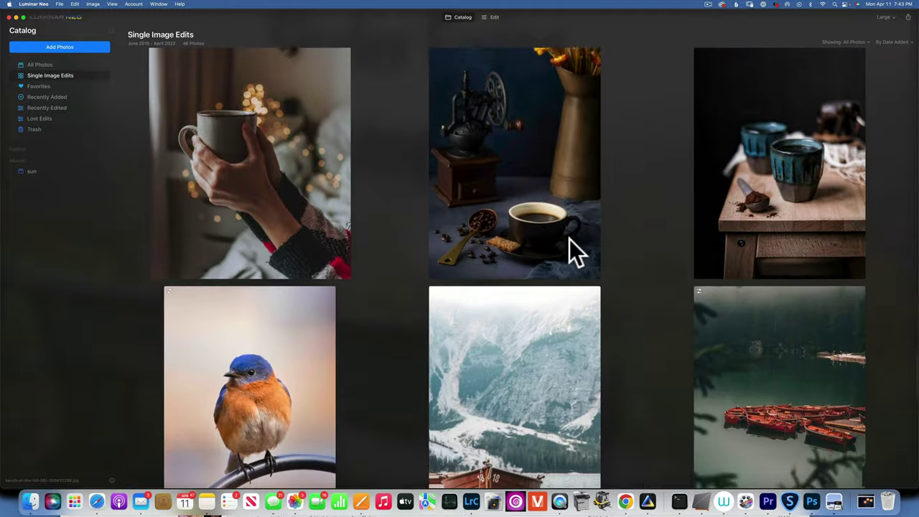
{"action": "scroll", "coordinate": [569, 239], "scroll_direction": "up", "scroll_amount": 1}
{"action": "left_click", "coordinate": [755, 167]}
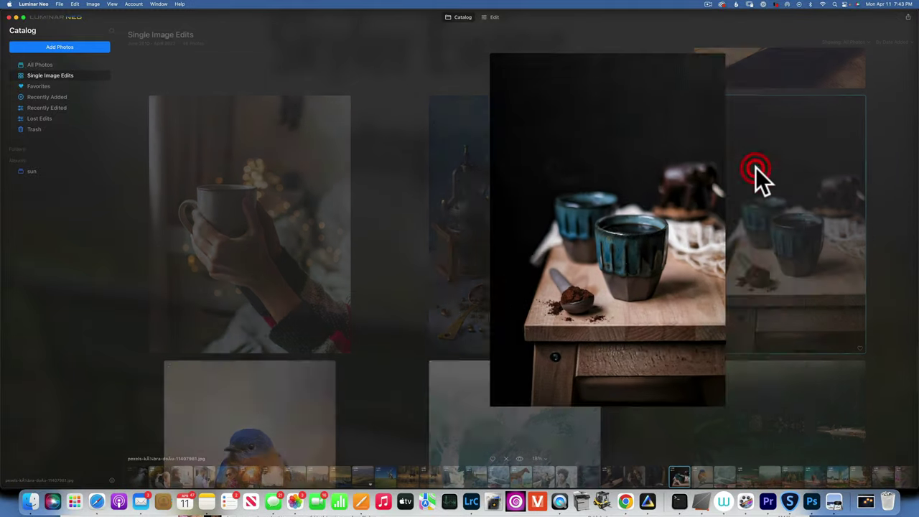
{"action": "left_click", "coordinate": [811, 500]}
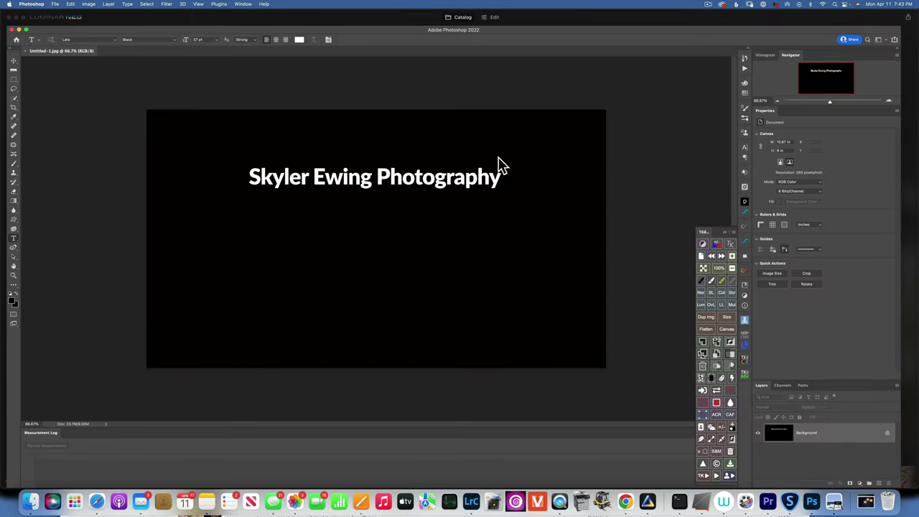
Step: Create a new Photoshop document from a recent preset
{"action": "left_click", "coordinate": [16, 39]}
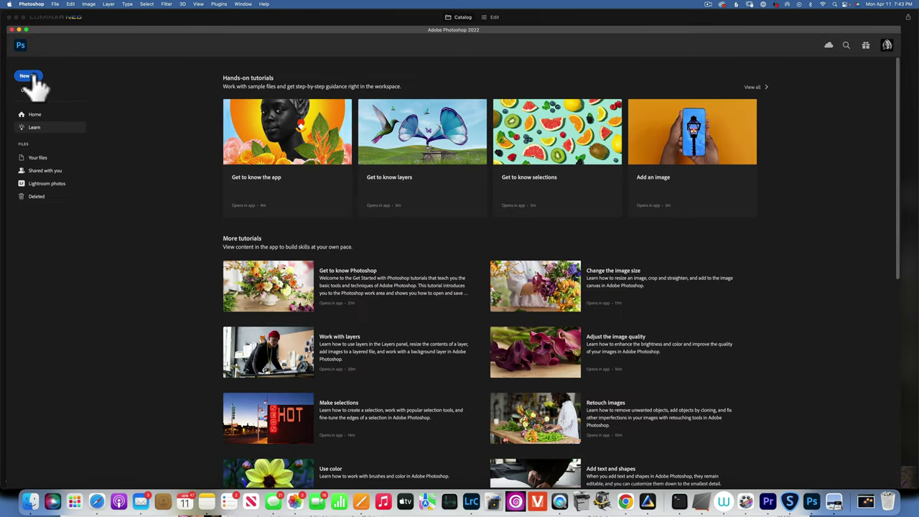
{"action": "left_click", "coordinate": [31, 76]}
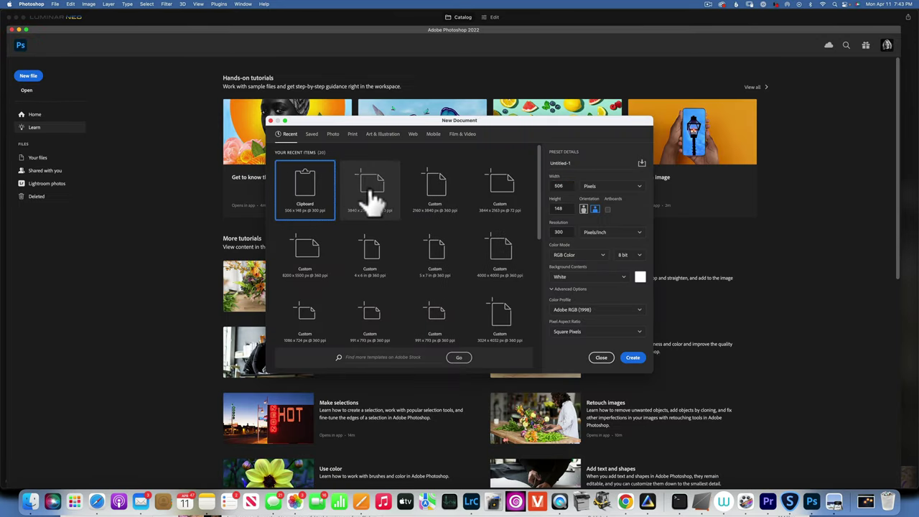
{"action": "double_click", "coordinate": [366, 190]}
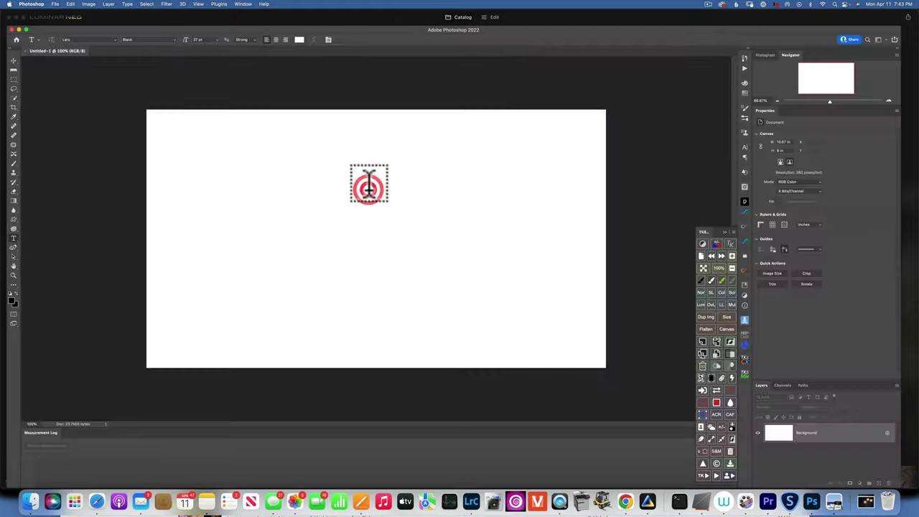
Step: Add a black Solid Color fill layer over the document's white background
{"action": "left_click", "coordinate": [859, 483]}
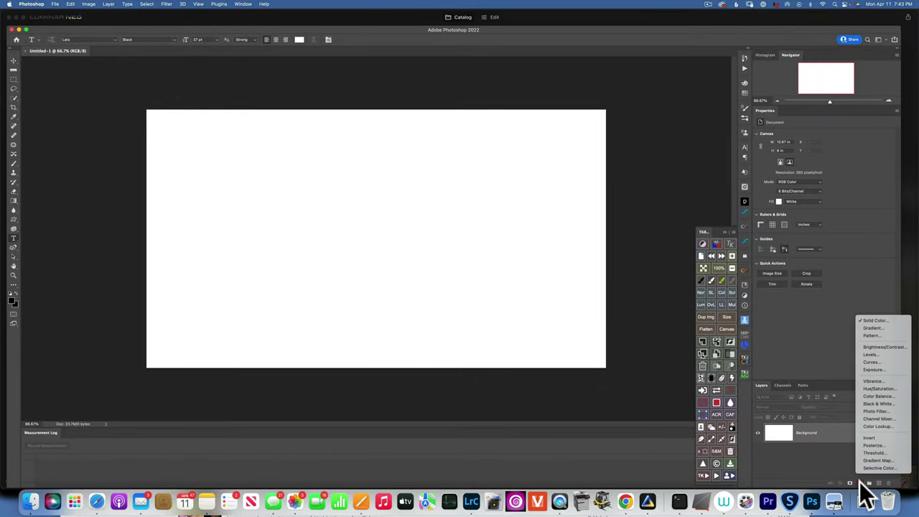
{"action": "left_click", "coordinate": [873, 320]}
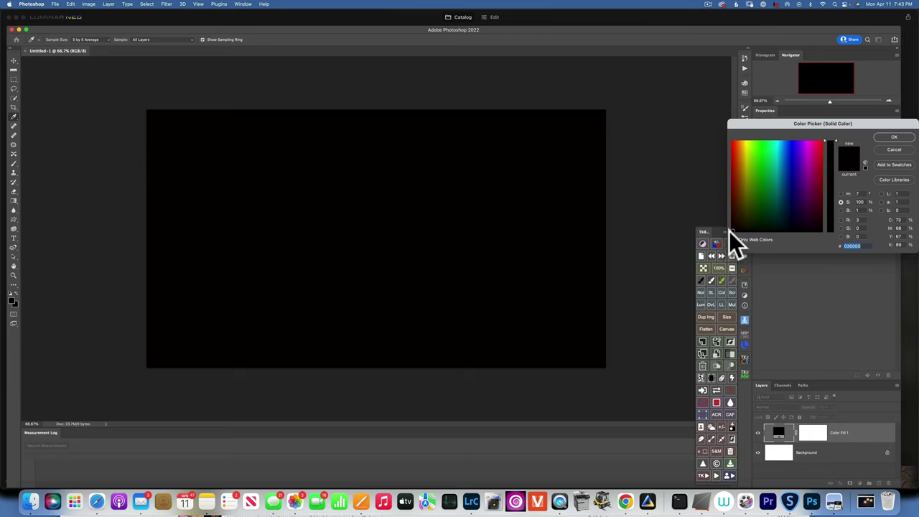
{"action": "left_click", "coordinate": [729, 235]}
{"action": "left_click", "coordinate": [888, 136]}
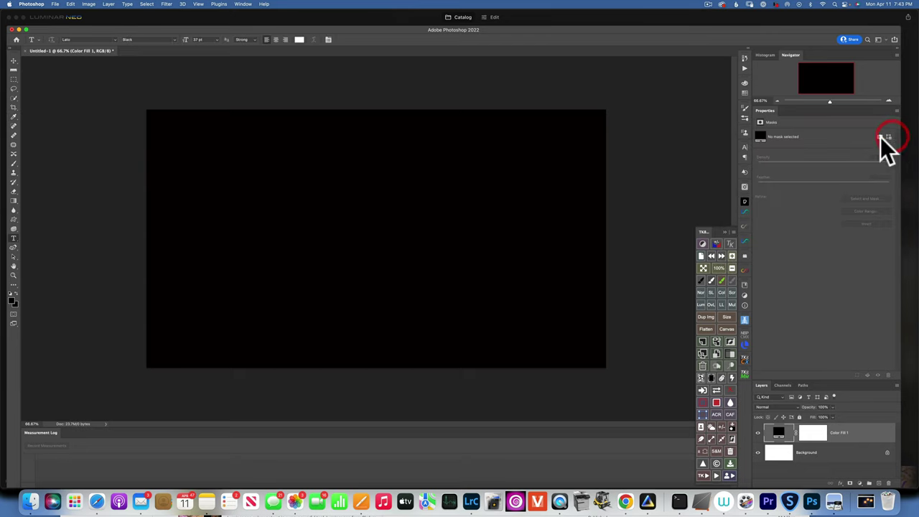
{"action": "left_click", "coordinate": [13, 239]}
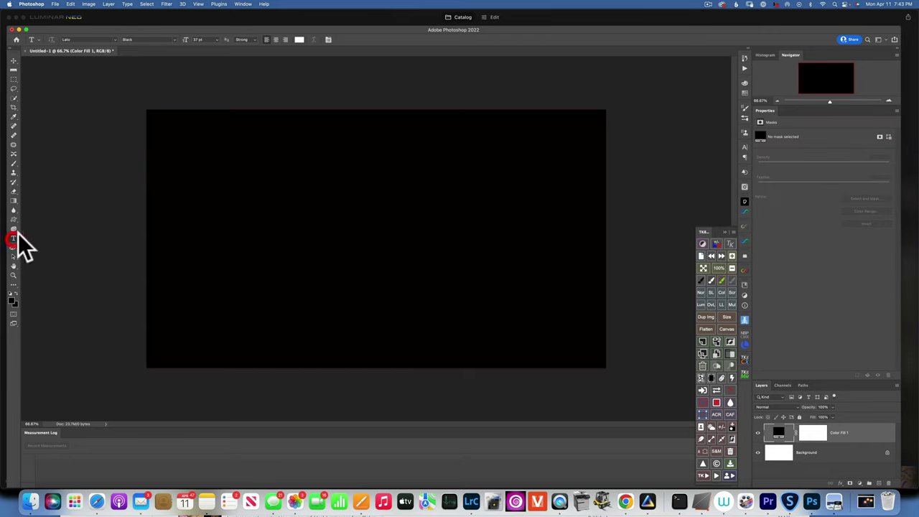
Step: Place a type layer on the black canvas with the photographer's name plus 'Photography'
{"action": "left_click", "coordinate": [264, 198]}
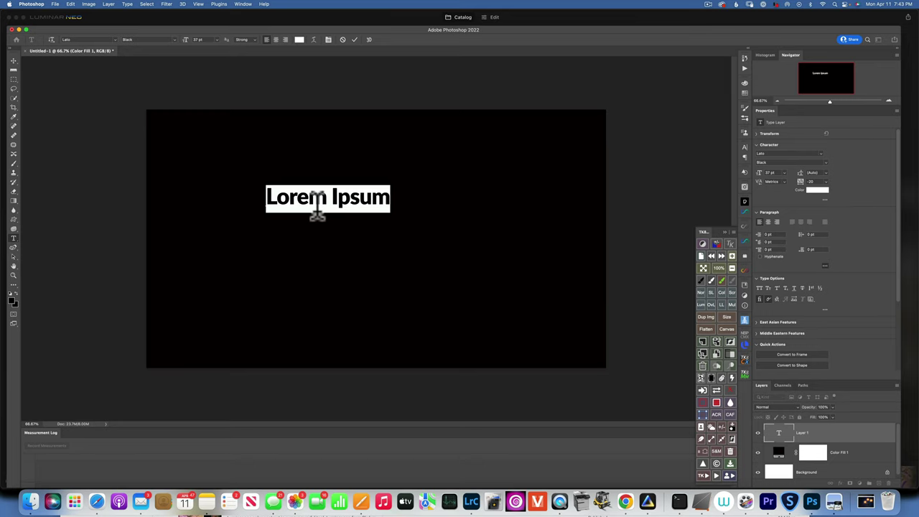
{"action": "key", "text": "shift"}
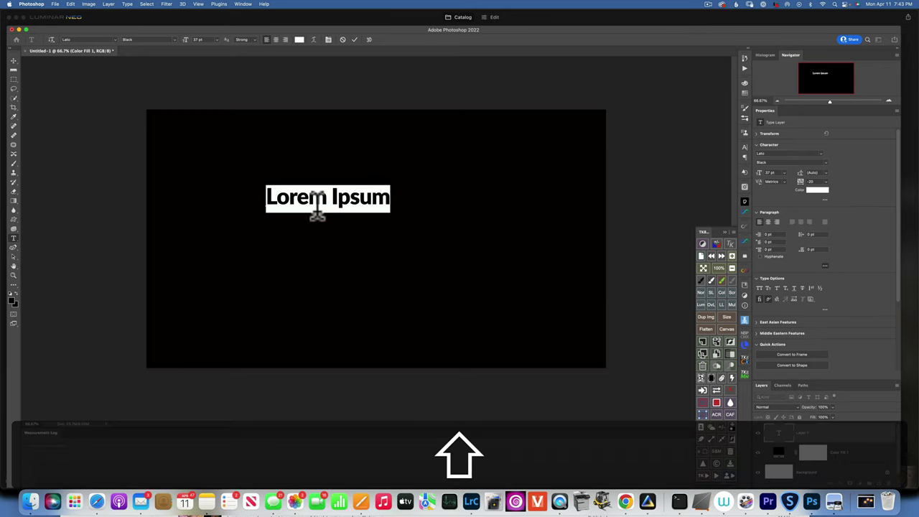
{"action": "type", "text": "Sk"}
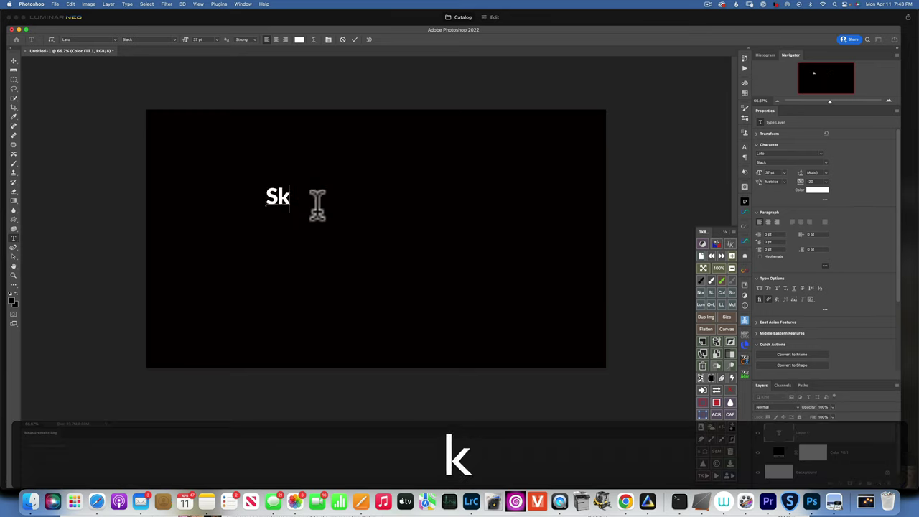
{"action": "type", "text": "yler Ewing"}
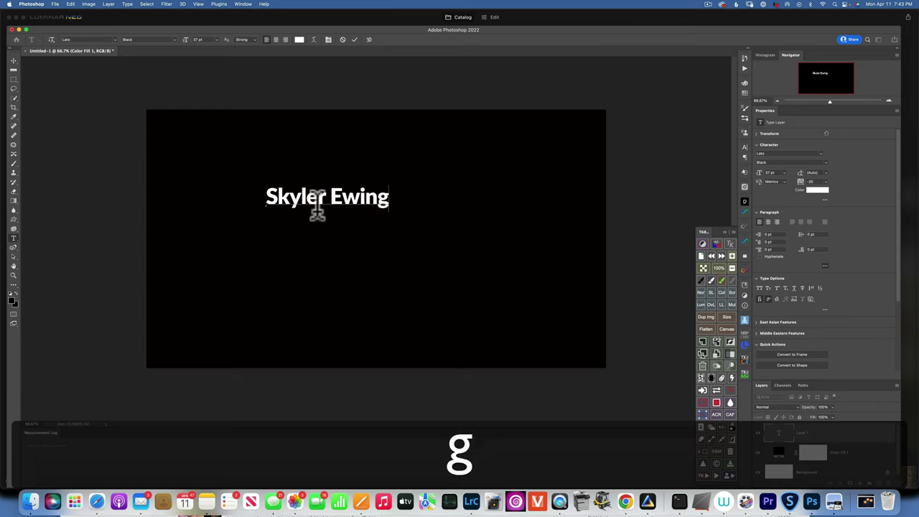
{"action": "type", "text": " Ph"}
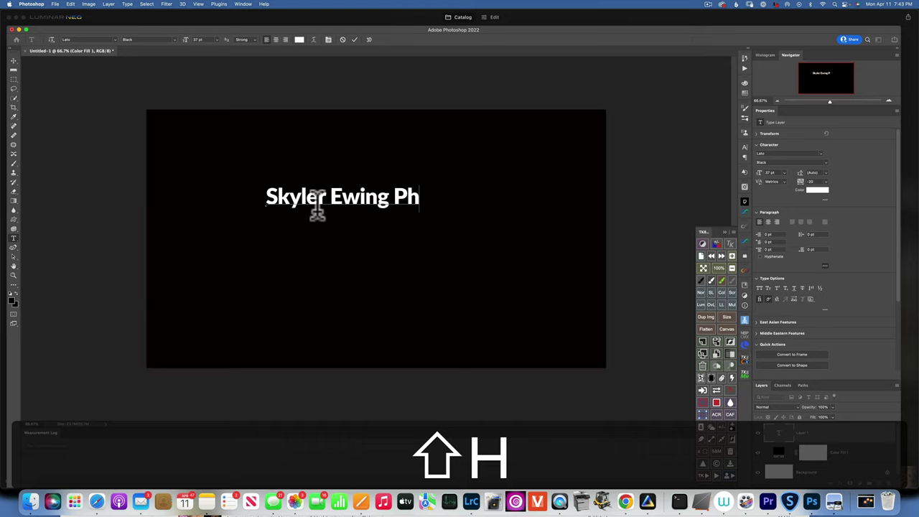
{"action": "type", "text": "otogr"}
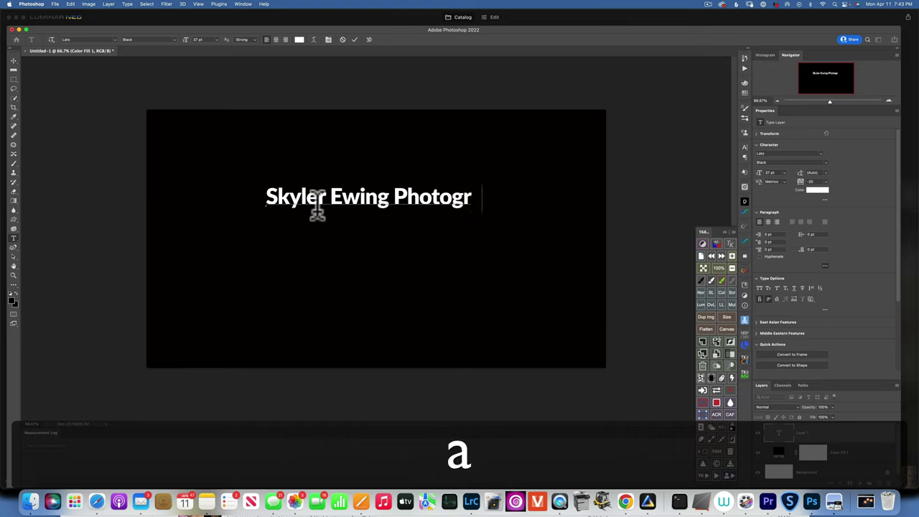
{"action": "type", "text": "aphy"}
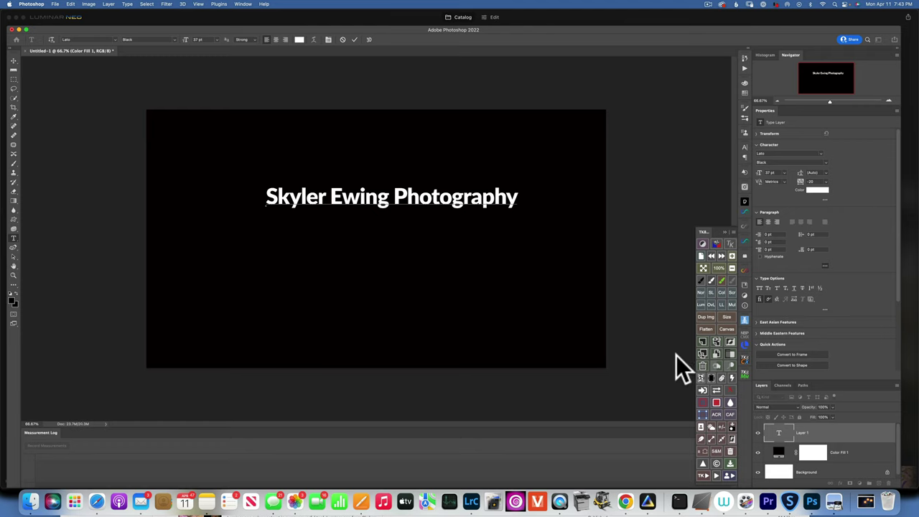
Step: Commit the text, flatten the image, and save it to the Desktop as Untitled-1.jpg
{"action": "left_click", "coordinate": [354, 39]}
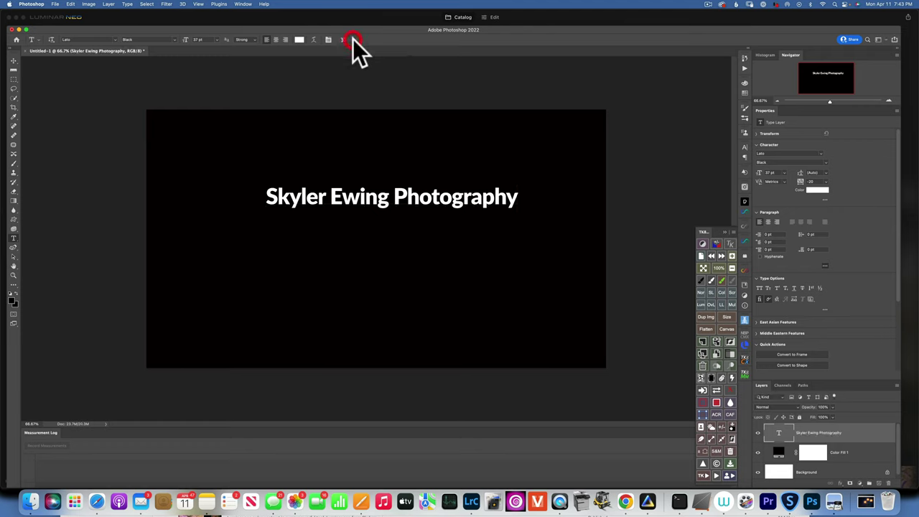
{"action": "left_click", "coordinate": [708, 330]}
{"action": "left_click", "coordinate": [56, 6]}
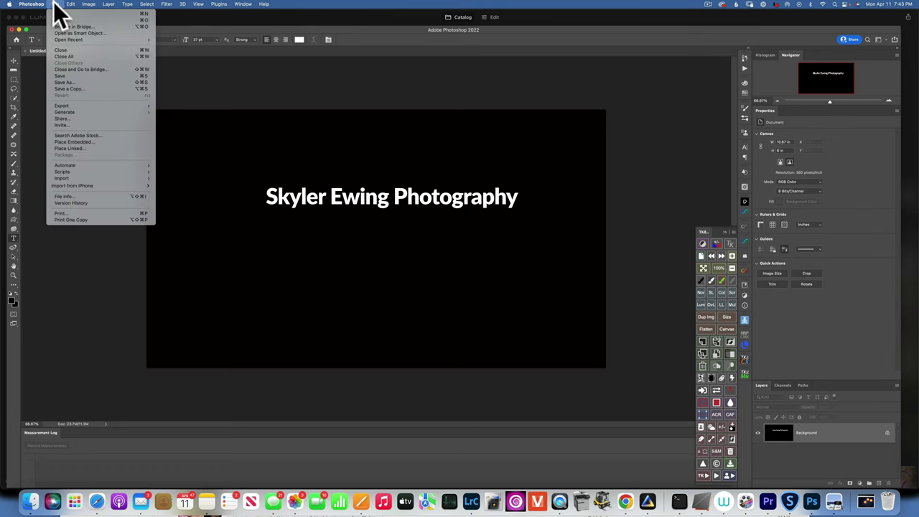
{"action": "left_click", "coordinate": [79, 82]}
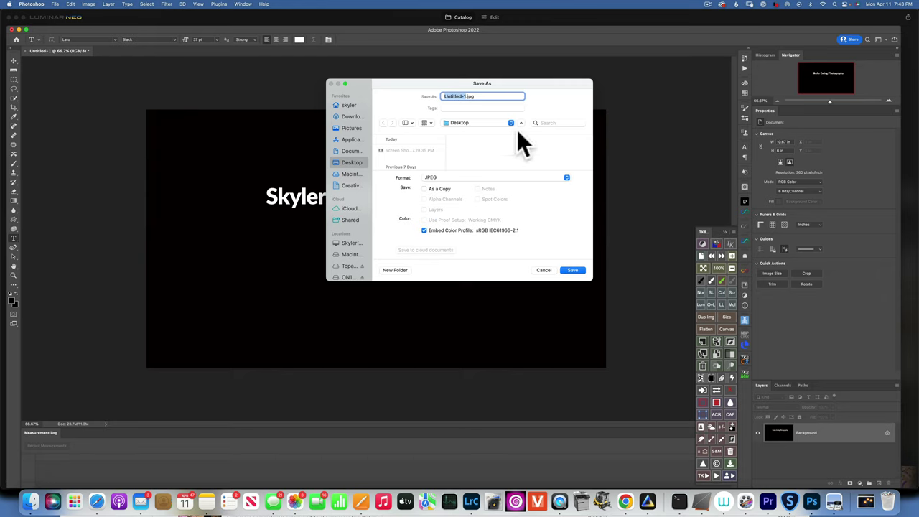
{"action": "left_click", "coordinate": [574, 269]}
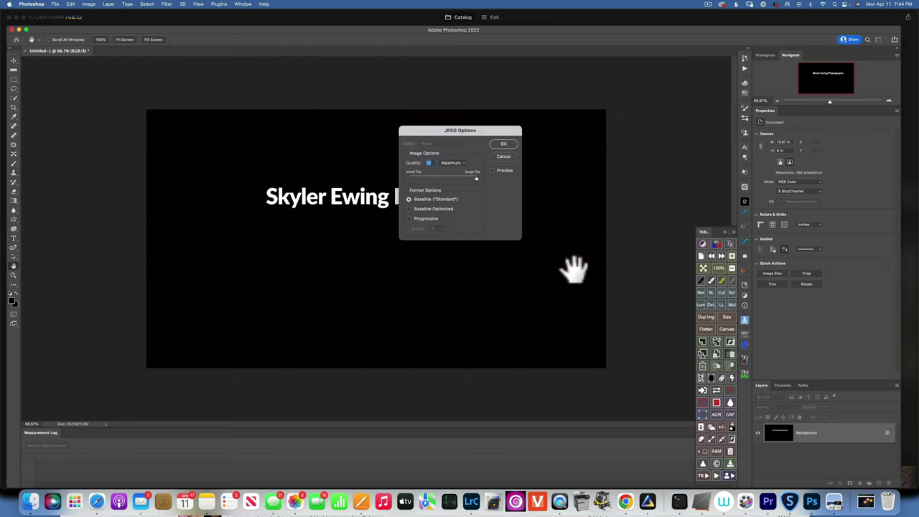
{"action": "left_click", "coordinate": [501, 146]}
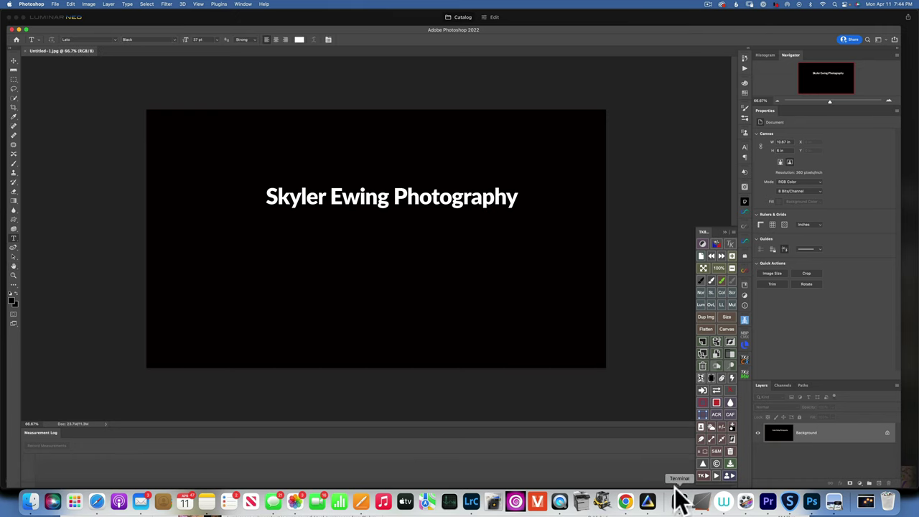
Step: Open the coffee-cup photo for editing and load Untitled-1.jpg from the Desktop as a layer image
{"action": "left_click", "coordinate": [648, 502]}
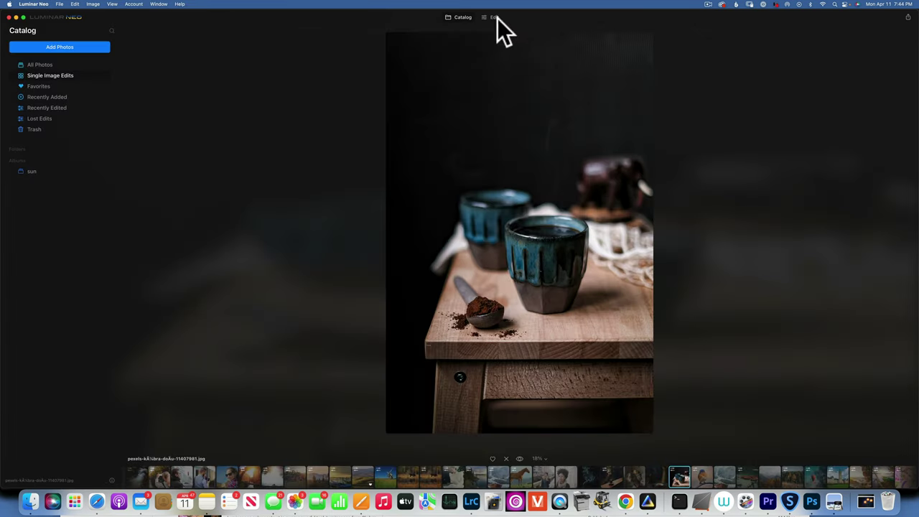
{"action": "left_click", "coordinate": [495, 16]}
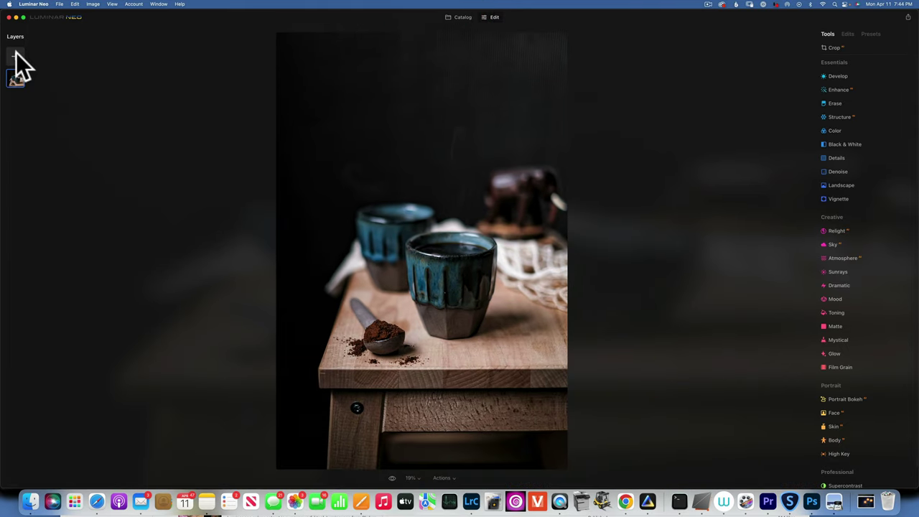
{"action": "left_click", "coordinate": [16, 57]}
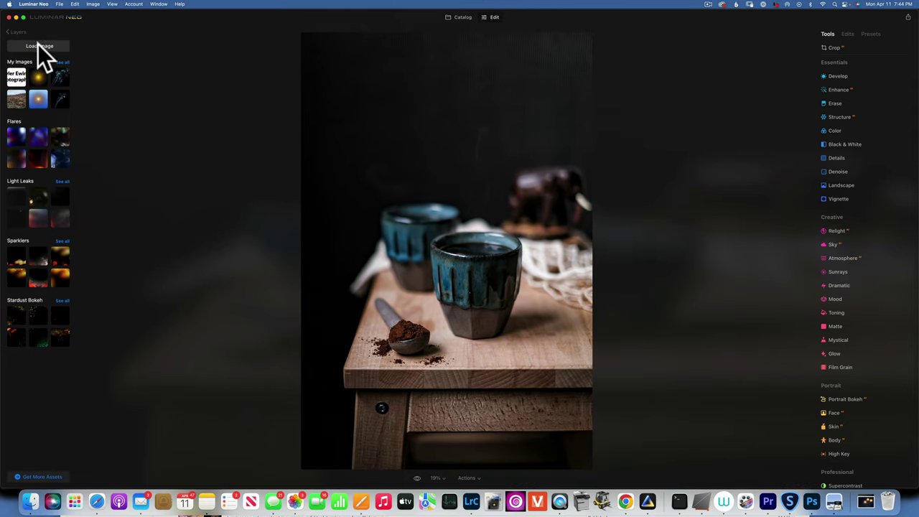
{"action": "left_click", "coordinate": [40, 45]}
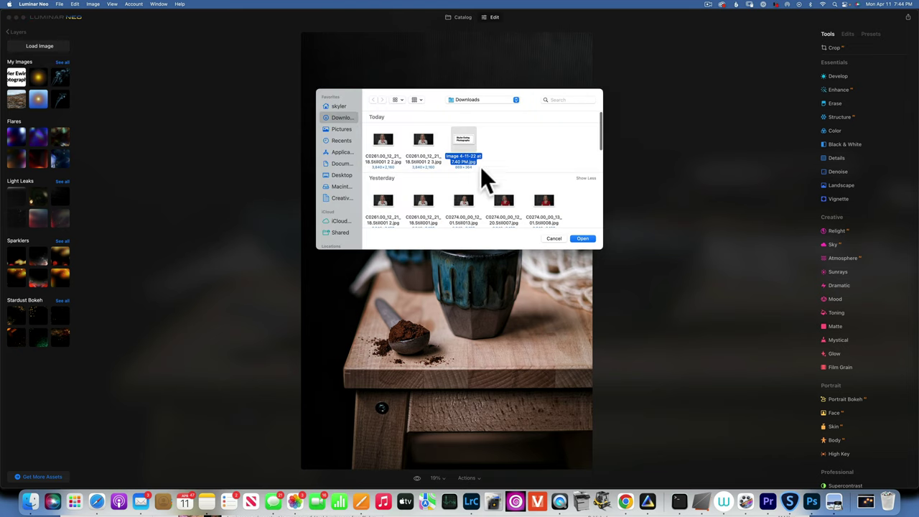
{"action": "left_click", "coordinate": [343, 176]}
{"action": "double_click", "coordinate": [423, 138]}
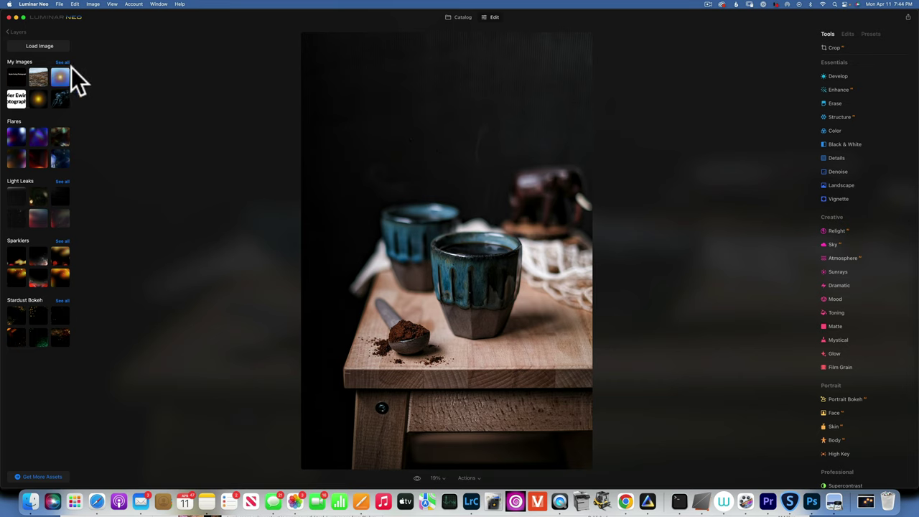
Step: Add the black title image as a layer, enlarge it, move it near the top, and set opacity to 100
{"action": "left_click", "coordinate": [18, 75]}
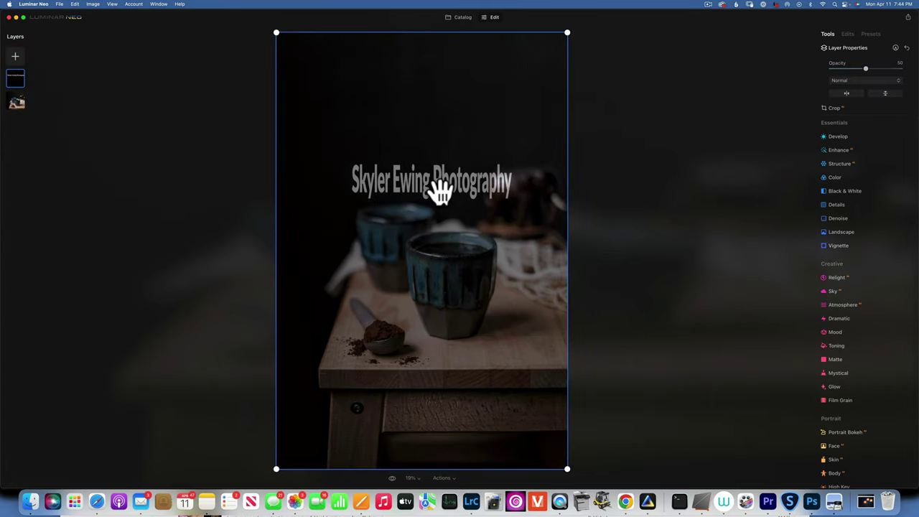
{"action": "left_click_drag", "start_coordinate": [436, 191], "coordinate": [428, 112]}
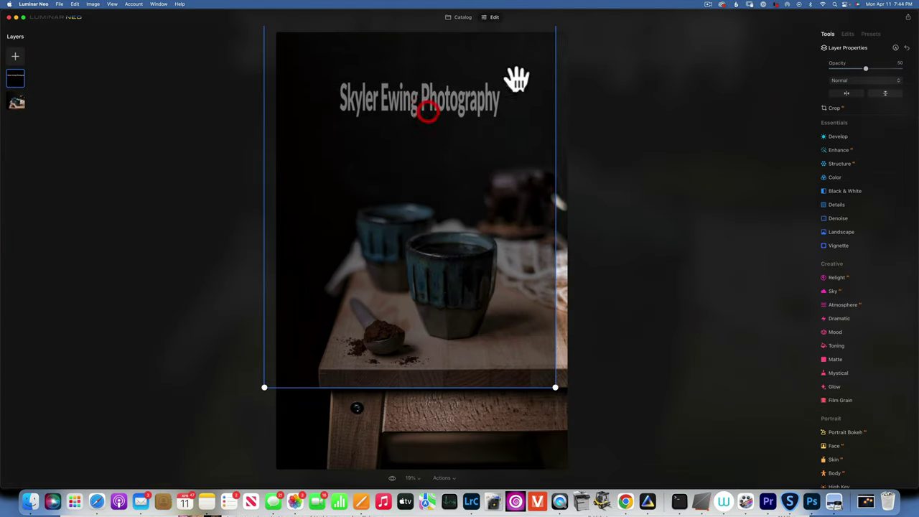
{"action": "left_click_drag", "start_coordinate": [556, 389], "coordinate": [613, 416]}
{"action": "left_click_drag", "start_coordinate": [465, 134], "coordinate": [431, 101]}
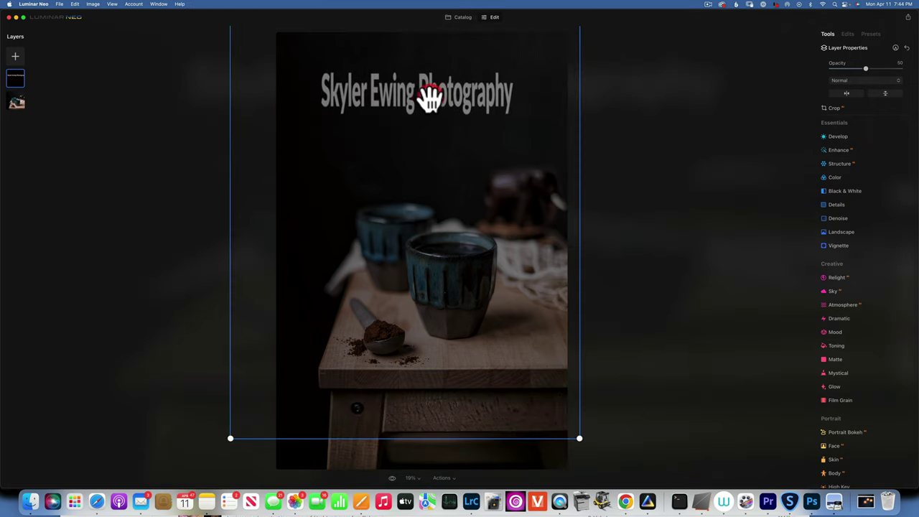
{"action": "left_click_drag", "start_coordinate": [874, 69], "coordinate": [900, 68]}
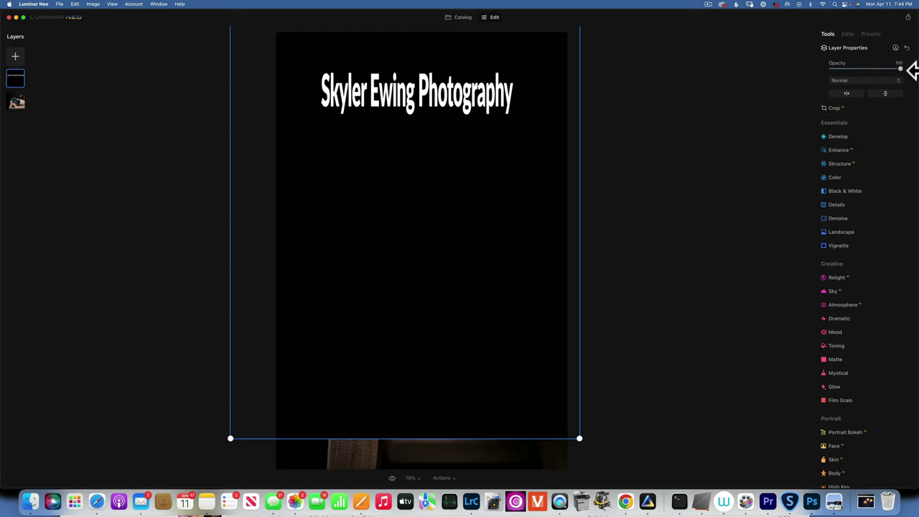
Step: Try the Lighten blend mode on the title layer, then switch it to Screen
{"action": "left_click", "coordinate": [867, 80]}
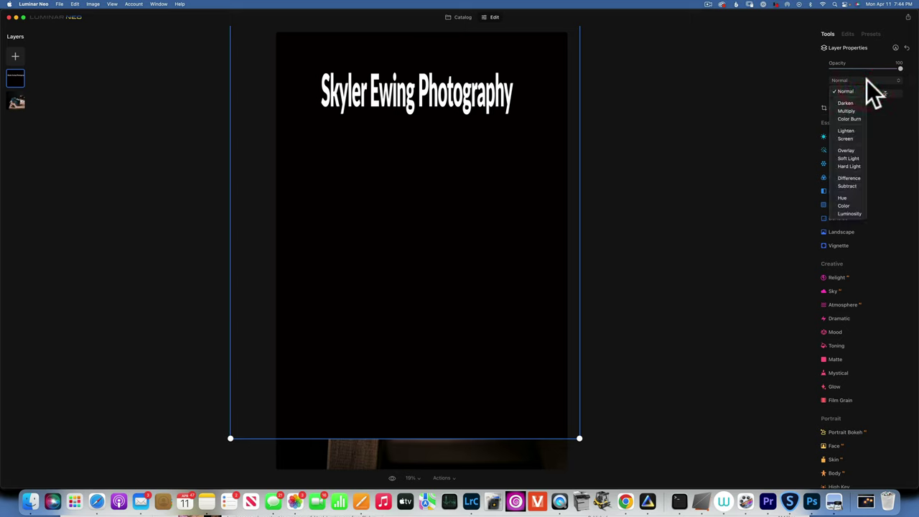
{"action": "left_click", "coordinate": [850, 130]}
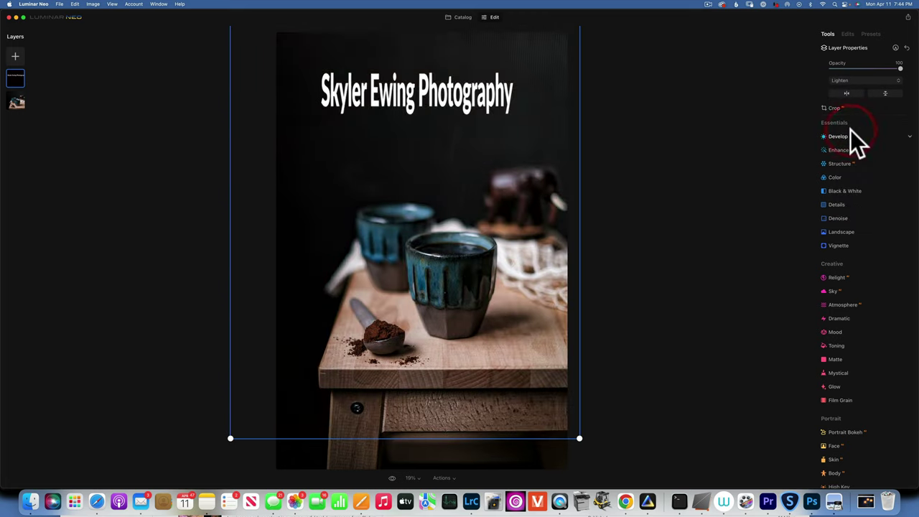
{"action": "mouse_move", "coordinate": [482, 94]}
{"action": "left_mouse_down"}
{"action": "mouse_move", "coordinate": [539, 137]}
{"action": "mouse_move", "coordinate": [469, 182]}
{"action": "mouse_move", "coordinate": [457, 124]}
{"action": "mouse_move", "coordinate": [500, 103]}
{"action": "mouse_move", "coordinate": [490, 205]}
{"action": "mouse_move", "coordinate": [498, 242]}
{"action": "mouse_move", "coordinate": [520, 258]}
{"action": "mouse_move", "coordinate": [516, 282]}
{"action": "mouse_move", "coordinate": [494, 90]}
{"action": "left_mouse_up"}
{"action": "left_click", "coordinate": [863, 81]}
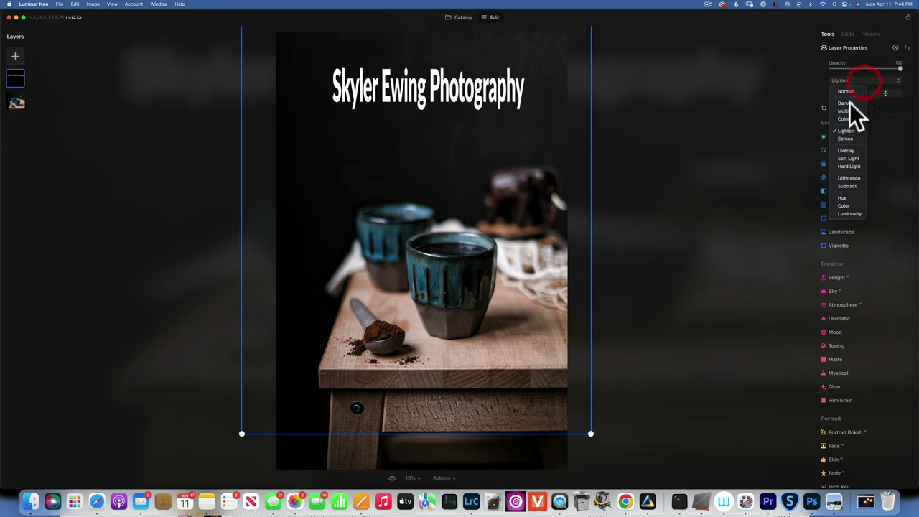
{"action": "left_click", "coordinate": [852, 138]}
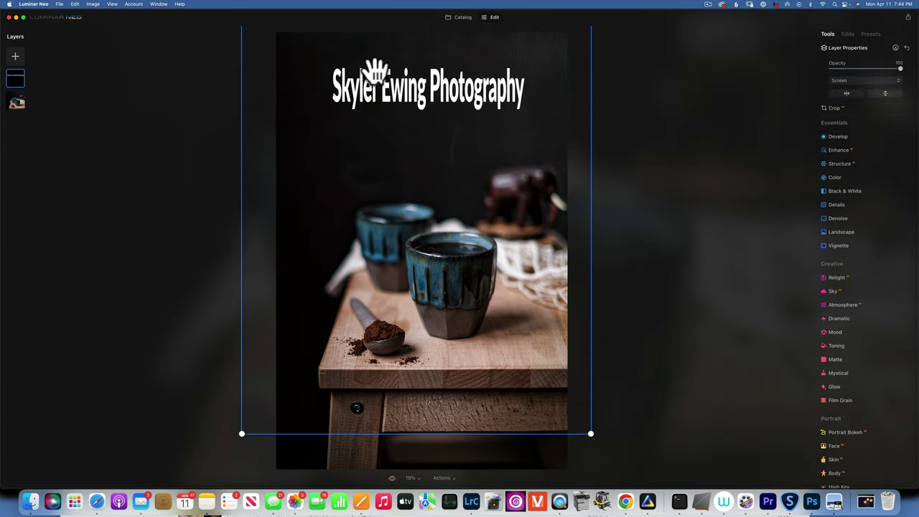
Step: Nudge the white title slightly lower and stretch it wider to both sides near the top
{"action": "mouse_move", "coordinate": [405, 90]}
{"action": "left_mouse_down"}
{"action": "mouse_move", "coordinate": [416, 324]}
{"action": "mouse_move", "coordinate": [407, 106]}
{"action": "mouse_move", "coordinate": [394, 94]}
{"action": "mouse_move", "coordinate": [402, 93]}
{"action": "left_mouse_up"}
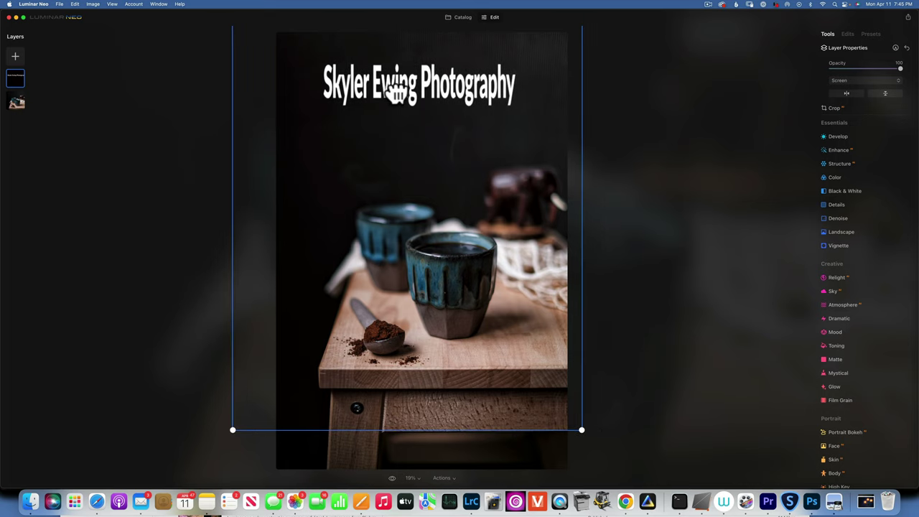
{"action": "left_click_drag", "start_coordinate": [584, 98], "coordinate": [613, 101]}
{"action": "left_click_drag", "start_coordinate": [232, 88], "coordinate": [205, 86]}
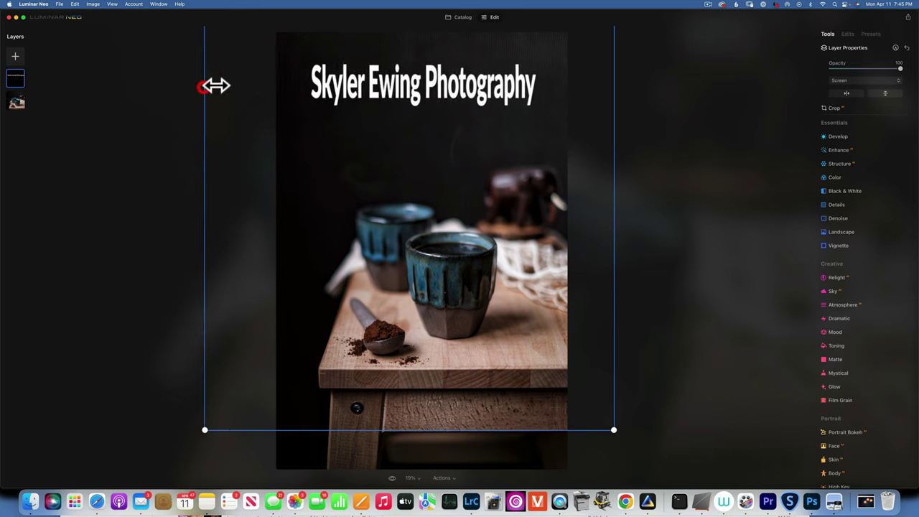
{"action": "left_click", "coordinate": [467, 93]}
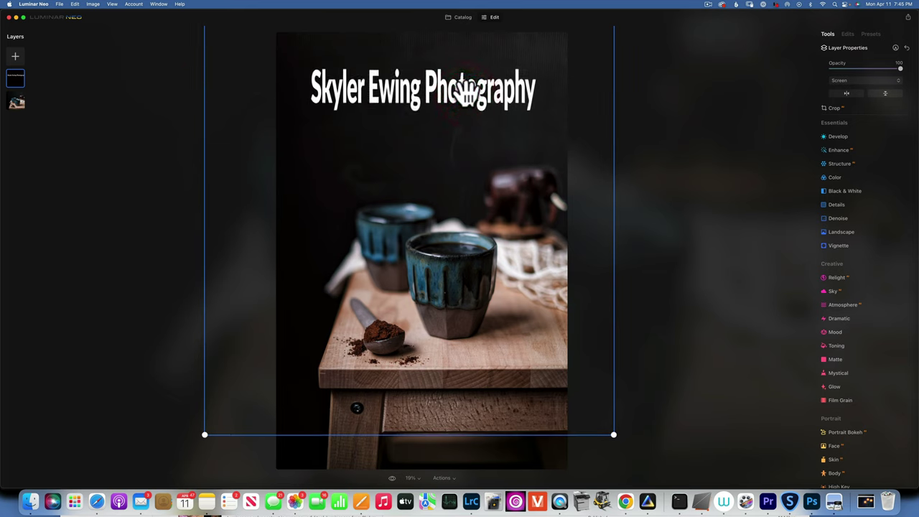